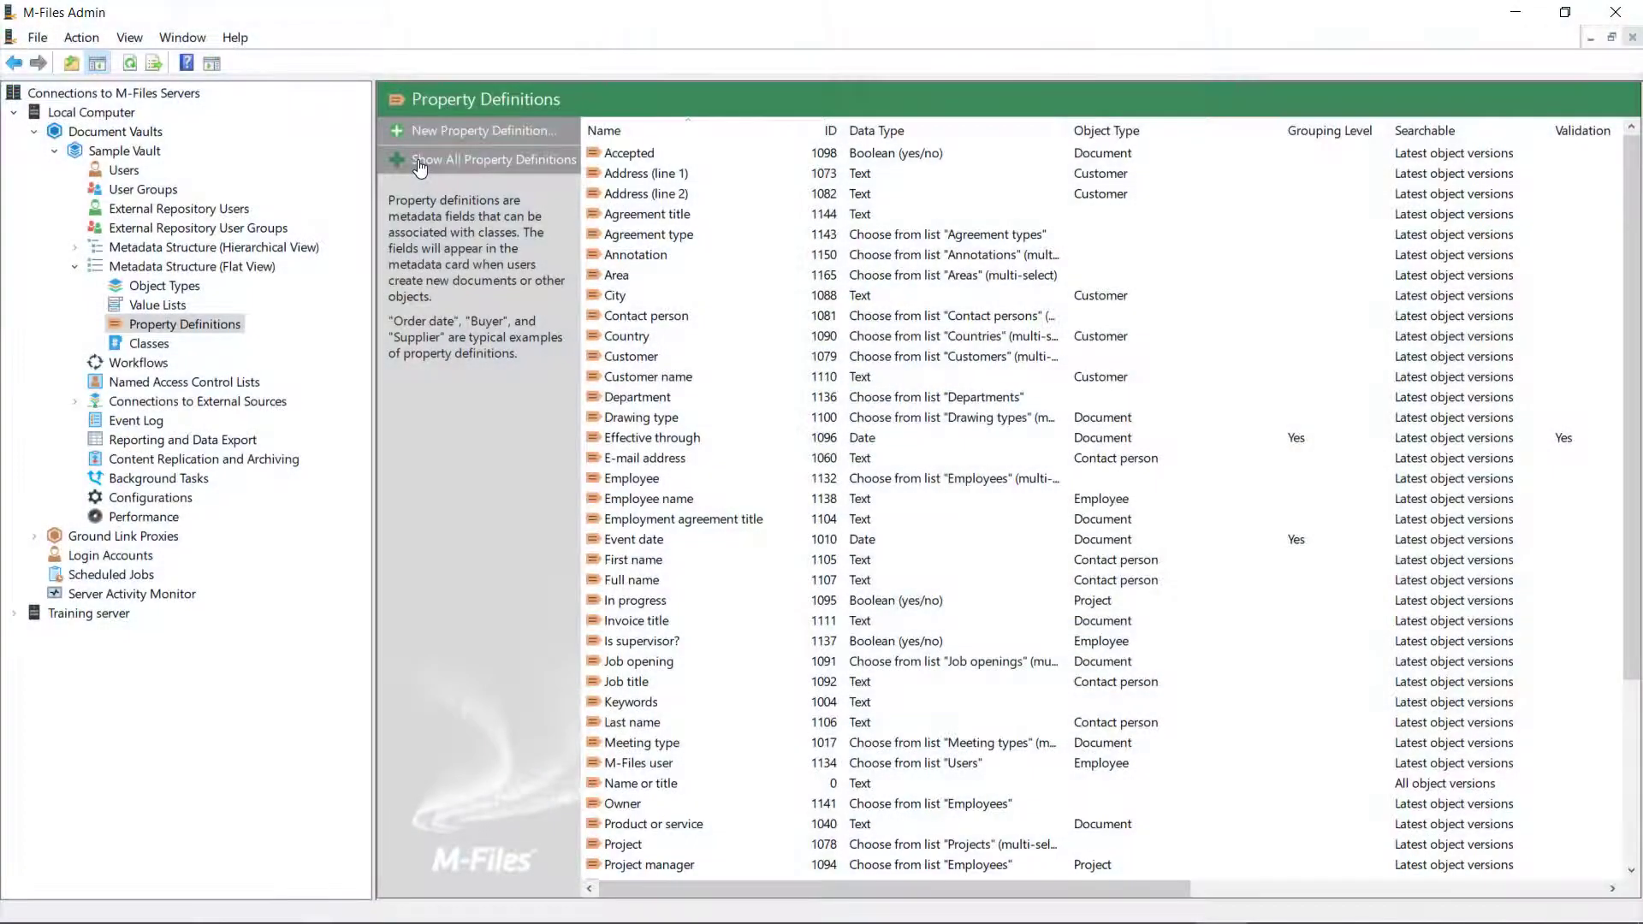
- Show all property definitions, built-in ones included, and scroll through the list
{"action": "left_click", "coordinate": [420, 167]}
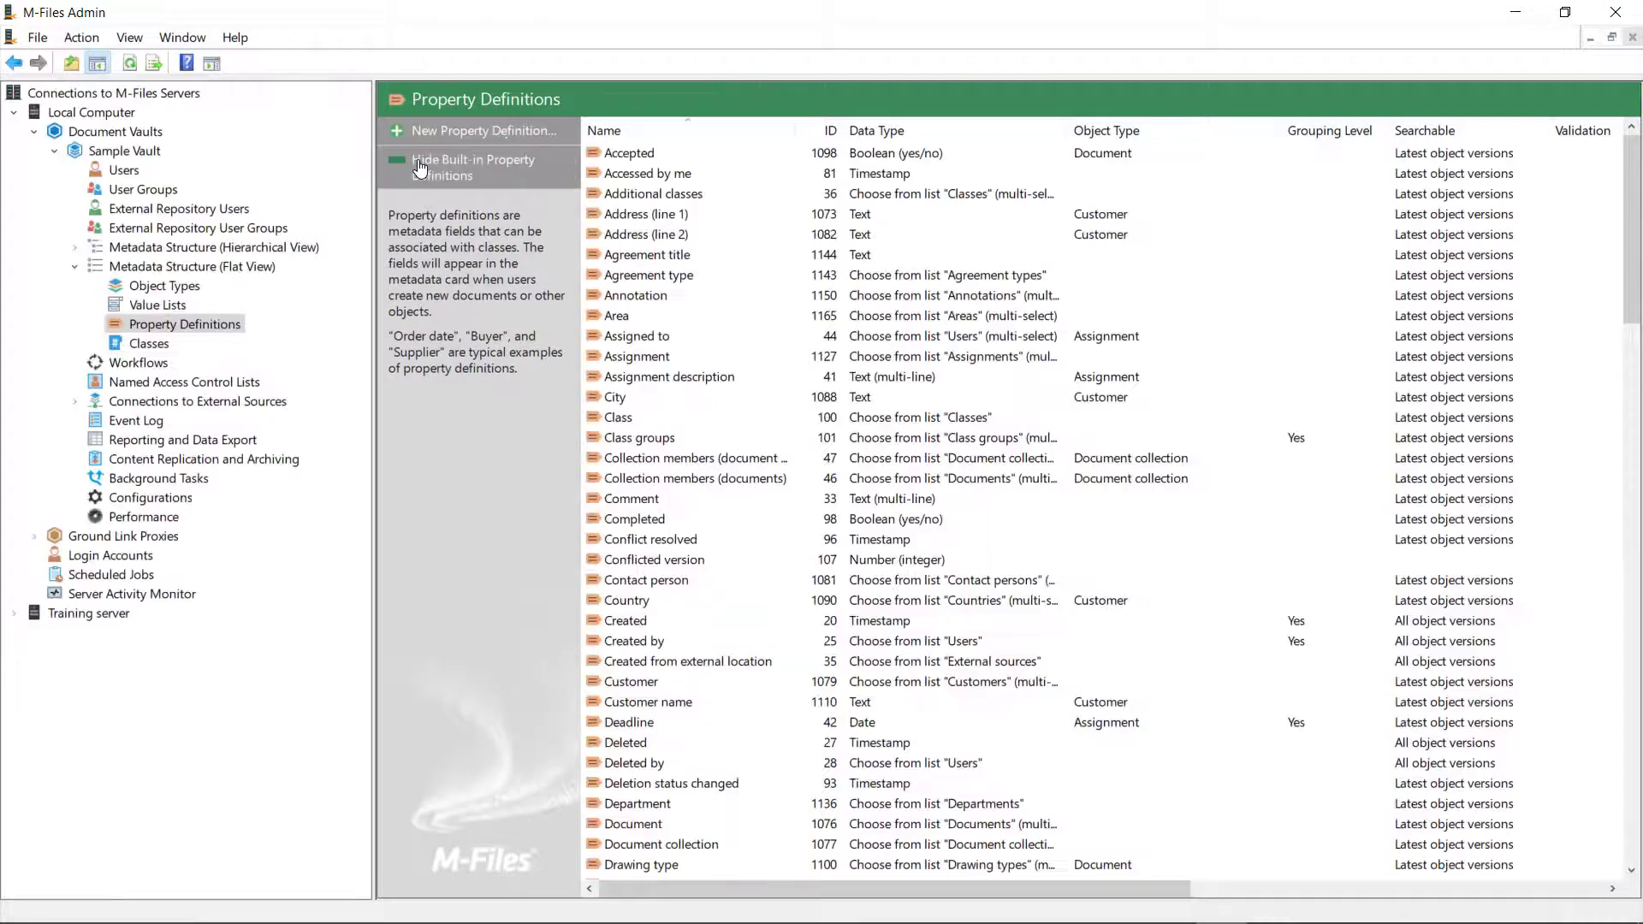
{"action": "mouse_move", "coordinate": [1634, 188]}
{"action": "left_mouse_down"}
{"action": "mouse_move", "coordinate": [1612, 736]}
{"action": "mouse_move", "coordinate": [1634, 168]}
{"action": "left_mouse_up"}
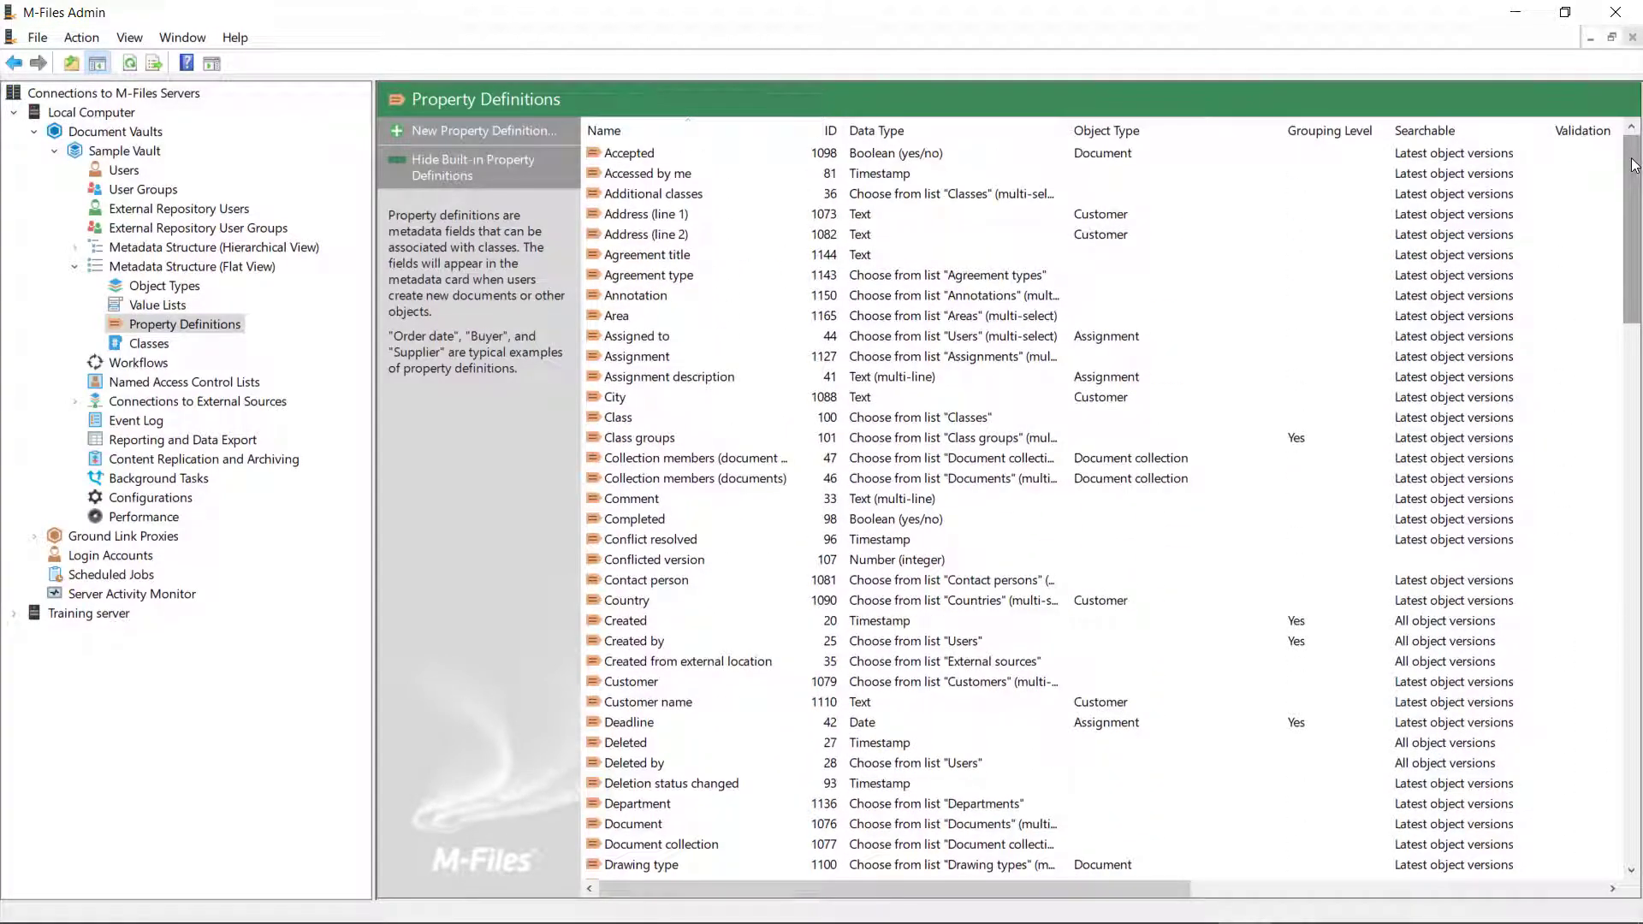
- Start a new property definition named Description and view the available data types
{"action": "left_click", "coordinate": [475, 132]}
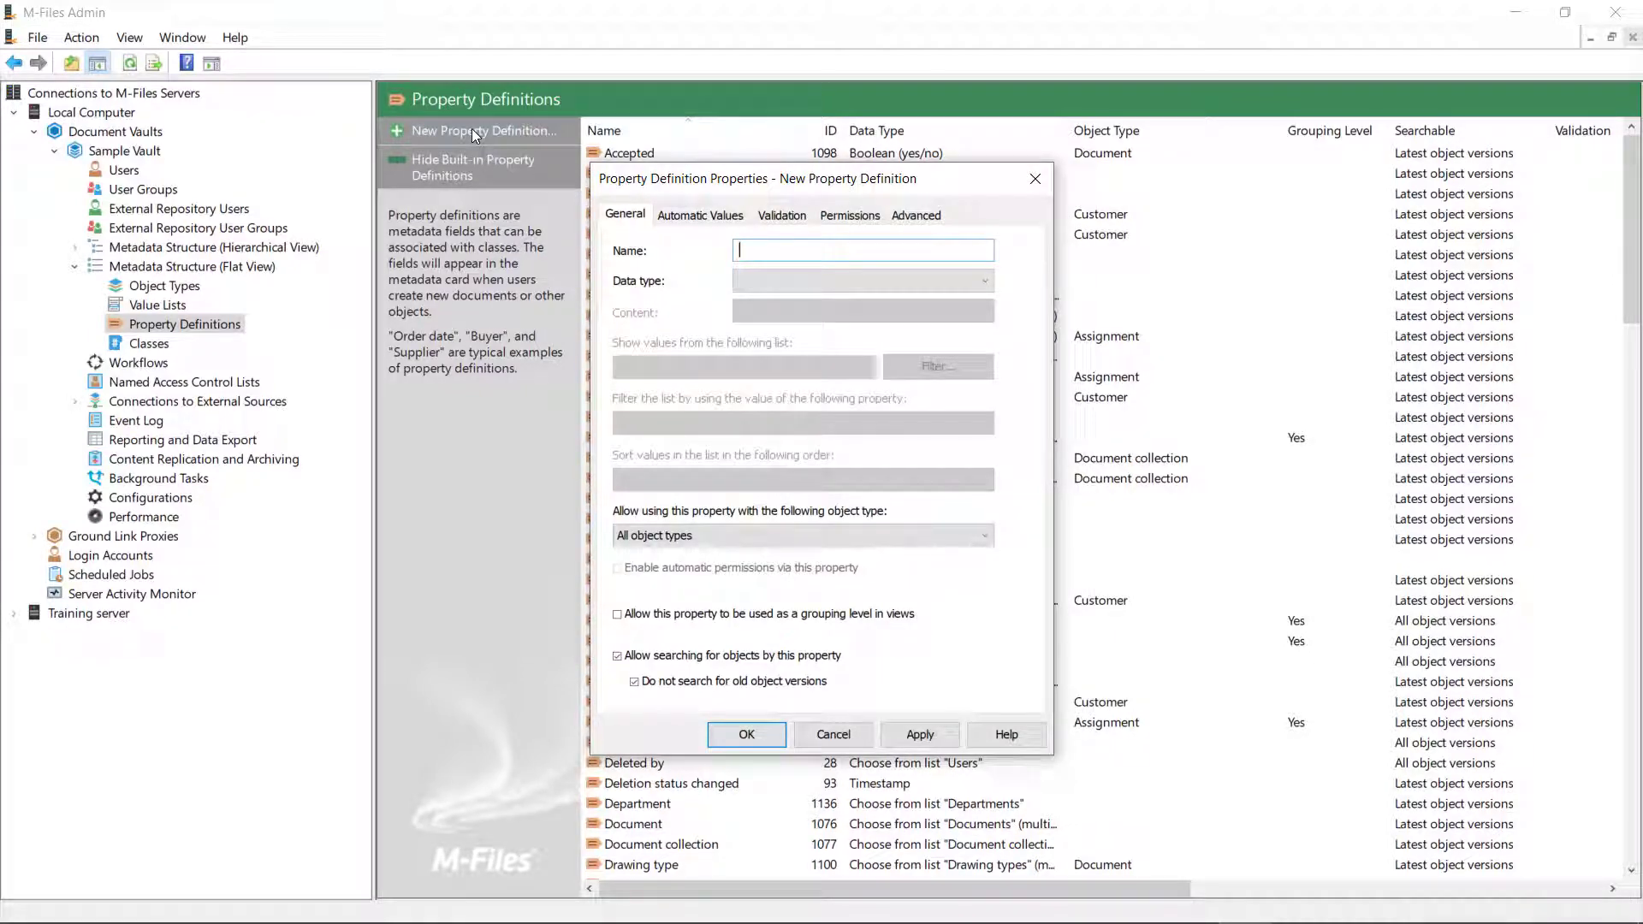
{"action": "type", "text": "Description"}
{"action": "left_click", "coordinate": [990, 279]}
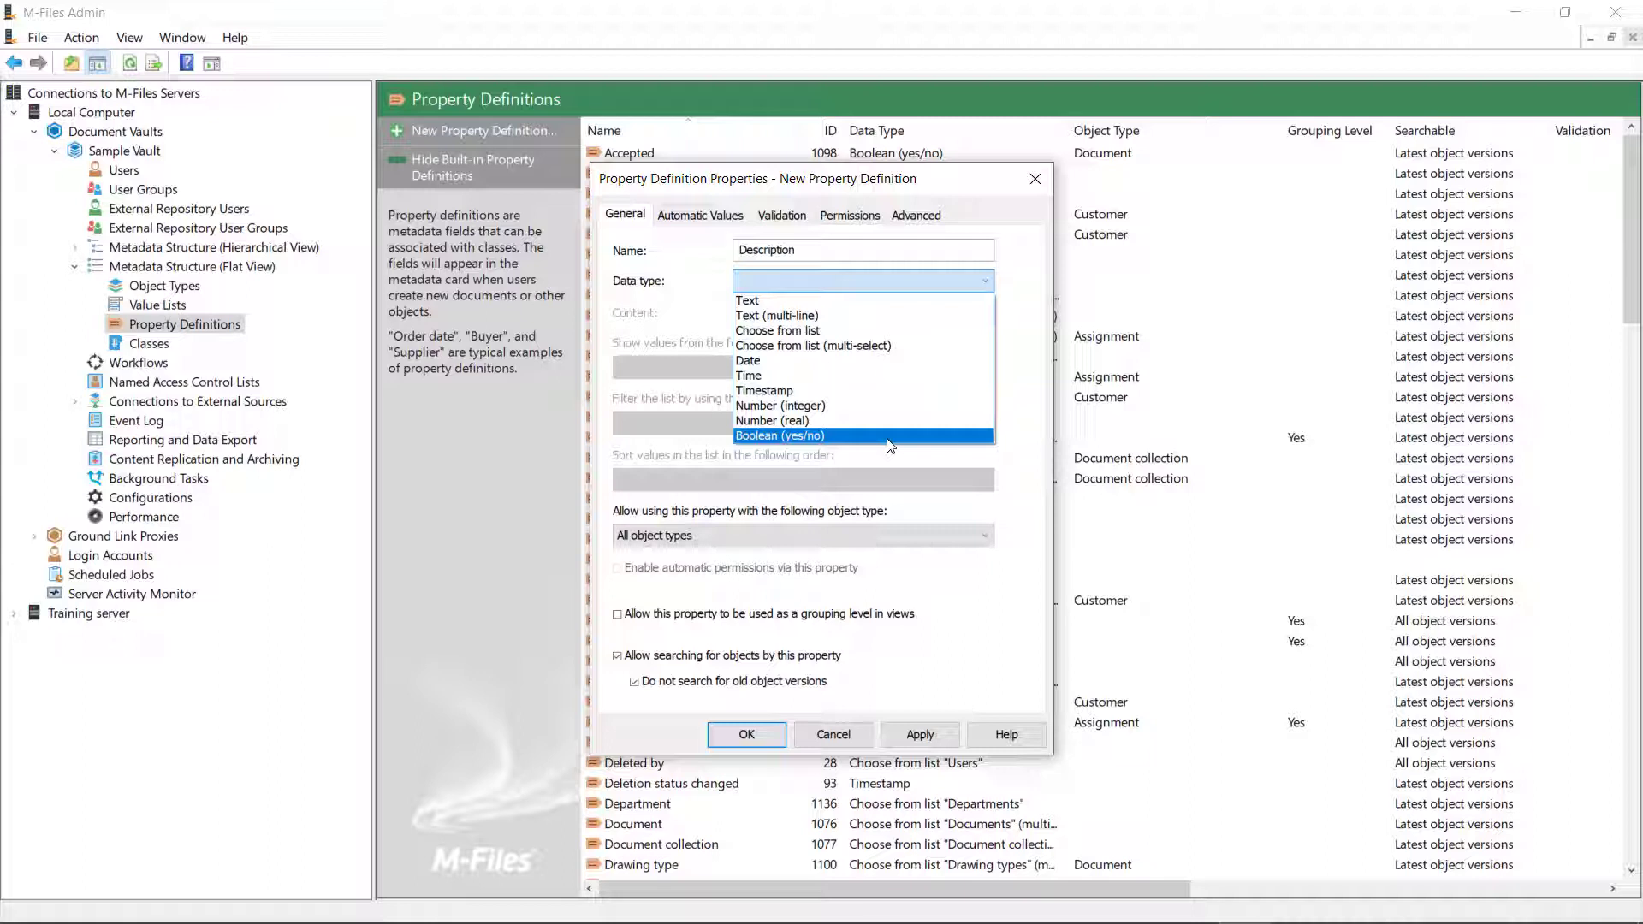
- Save Description with data type Text (multi-line) and content type Text
{"action": "left_click", "coordinate": [906, 315]}
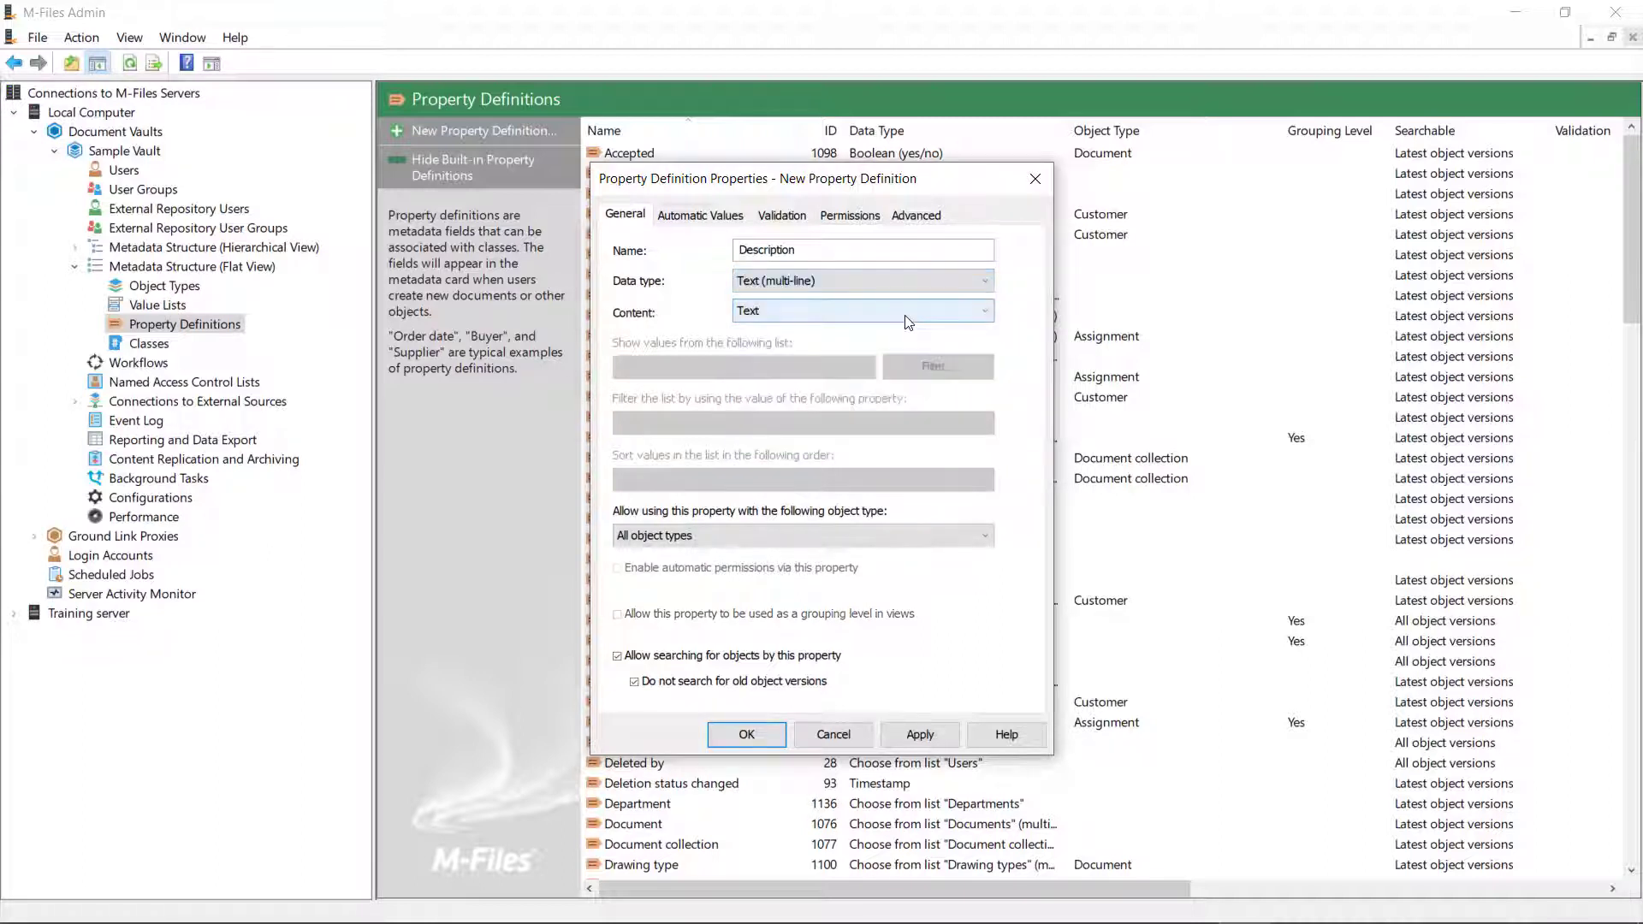
{"action": "left_click", "coordinate": [987, 312]}
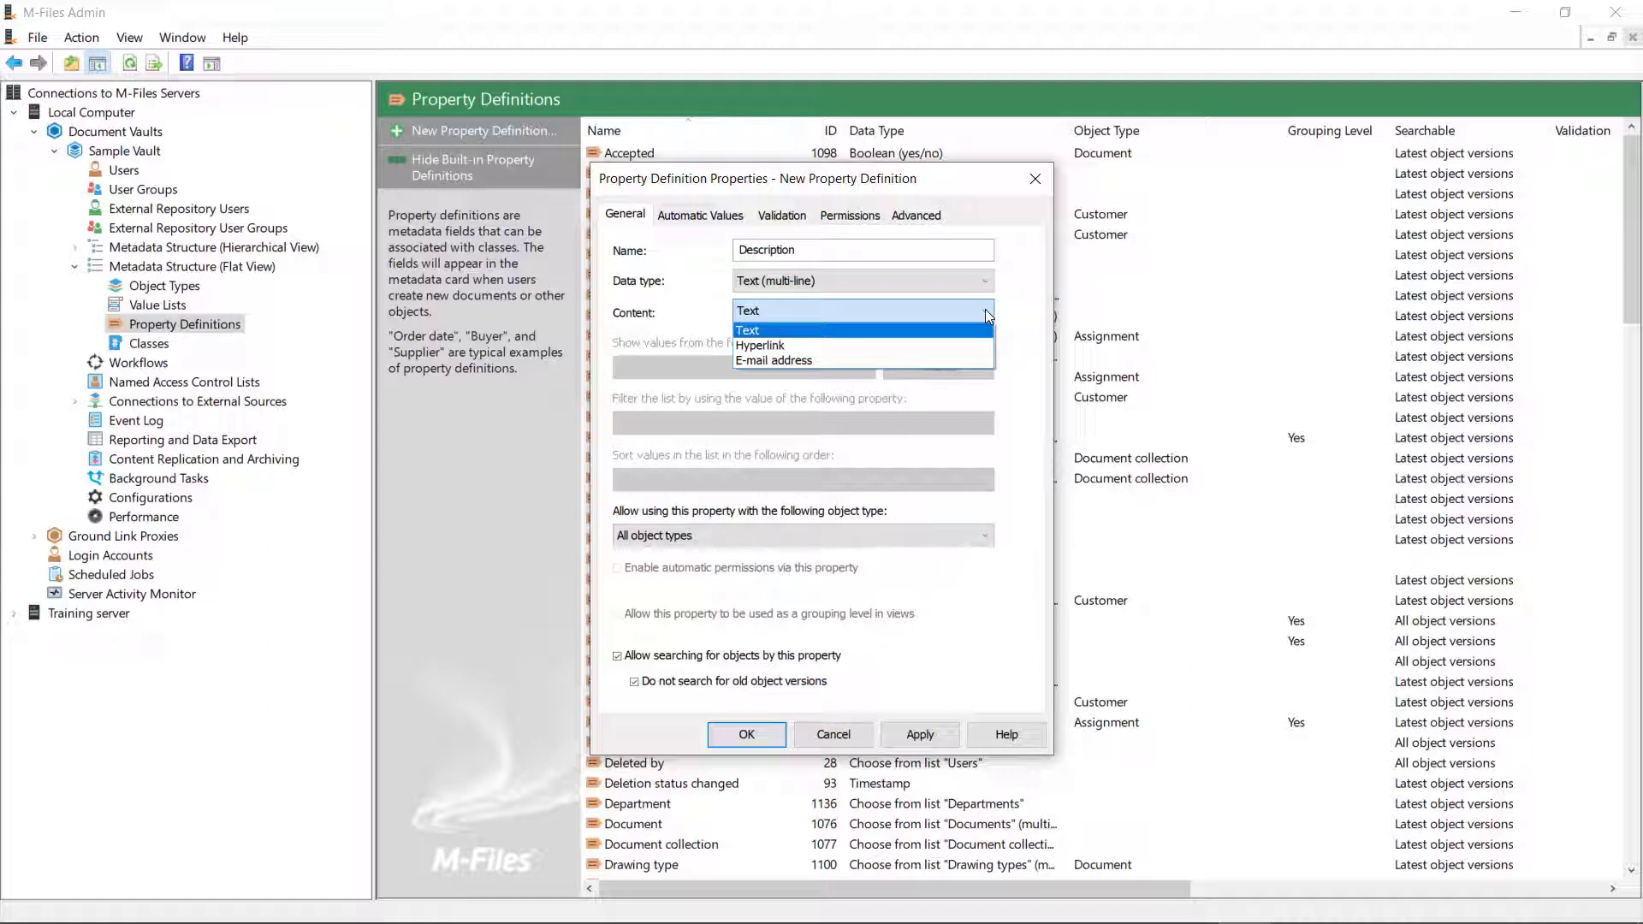
{"action": "left_click", "coordinate": [984, 309]}
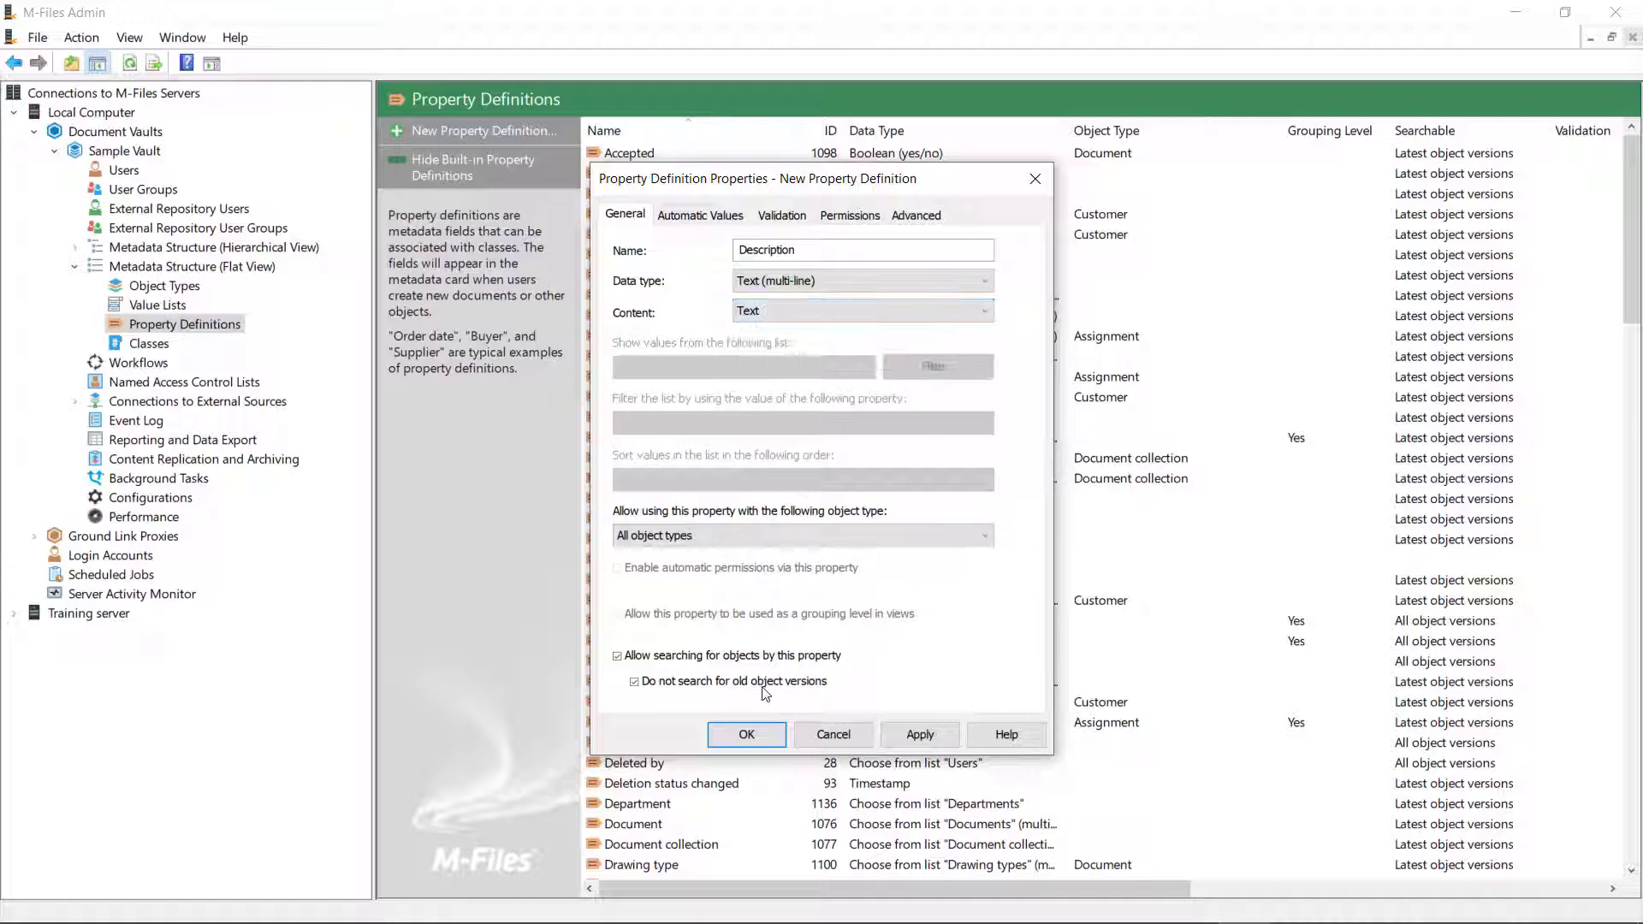
{"action": "left_click", "coordinate": [761, 741]}
{"action": "mouse_move", "coordinate": [1631, 317]}
{"action": "left_mouse_down"}
{"action": "mouse_move", "coordinate": [1637, 841]}
{"action": "mouse_move", "coordinate": [1634, 308]}
{"action": "left_mouse_up"}
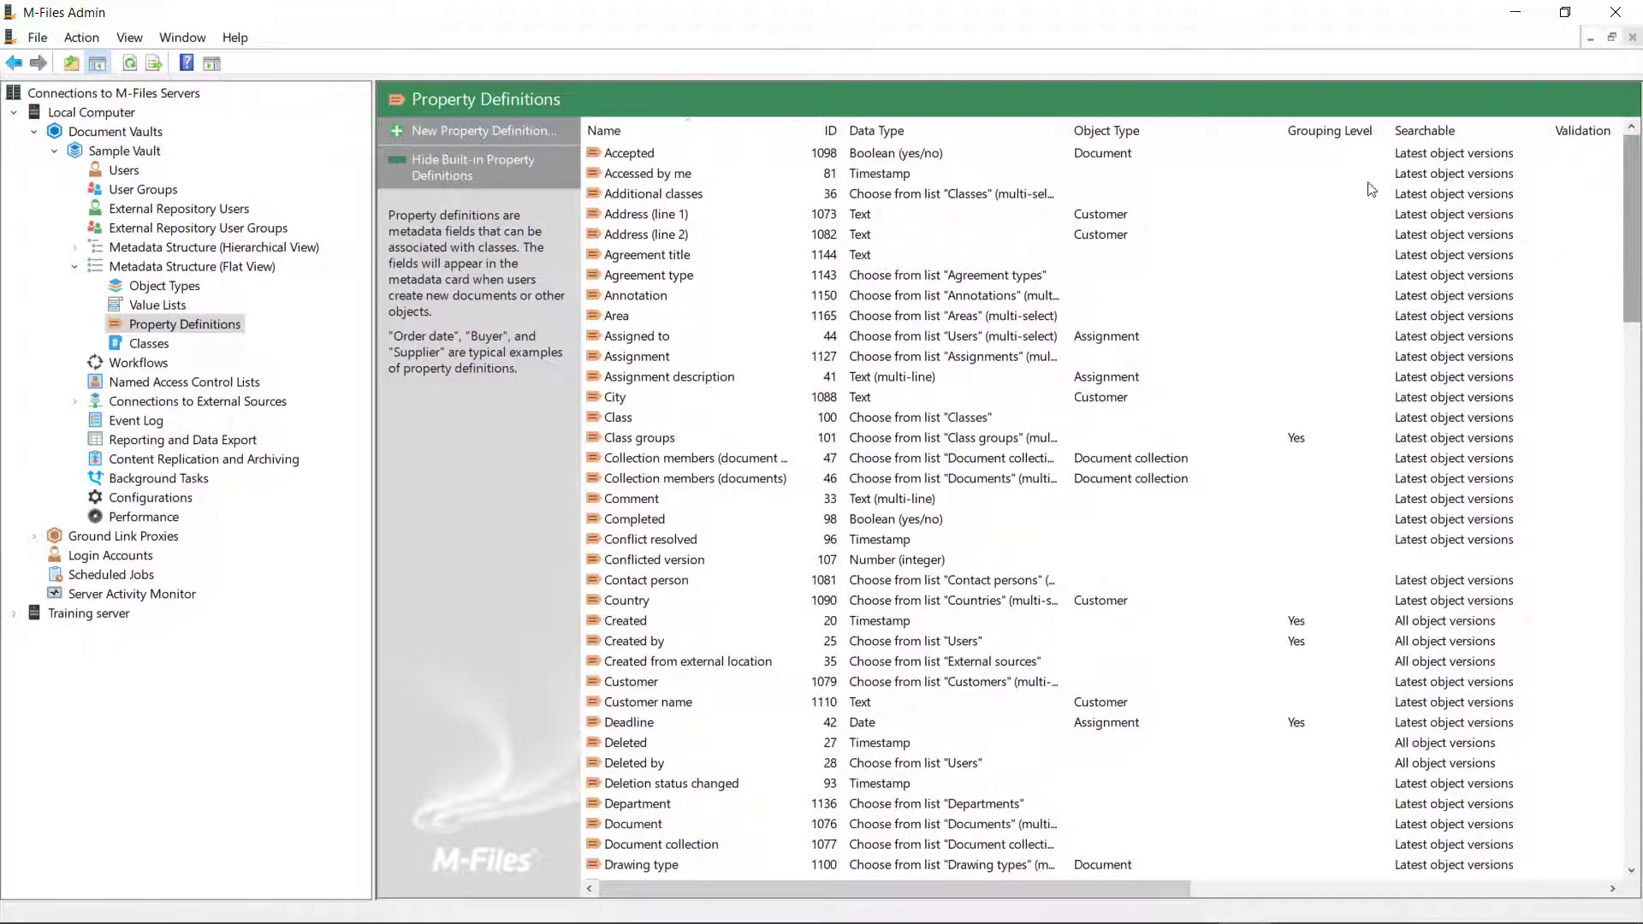
- Create an Approver property definition of type Choose from list, drawing values from Users
{"action": "left_click", "coordinate": [474, 132]}
{"action": "type", "text": "Approver"}
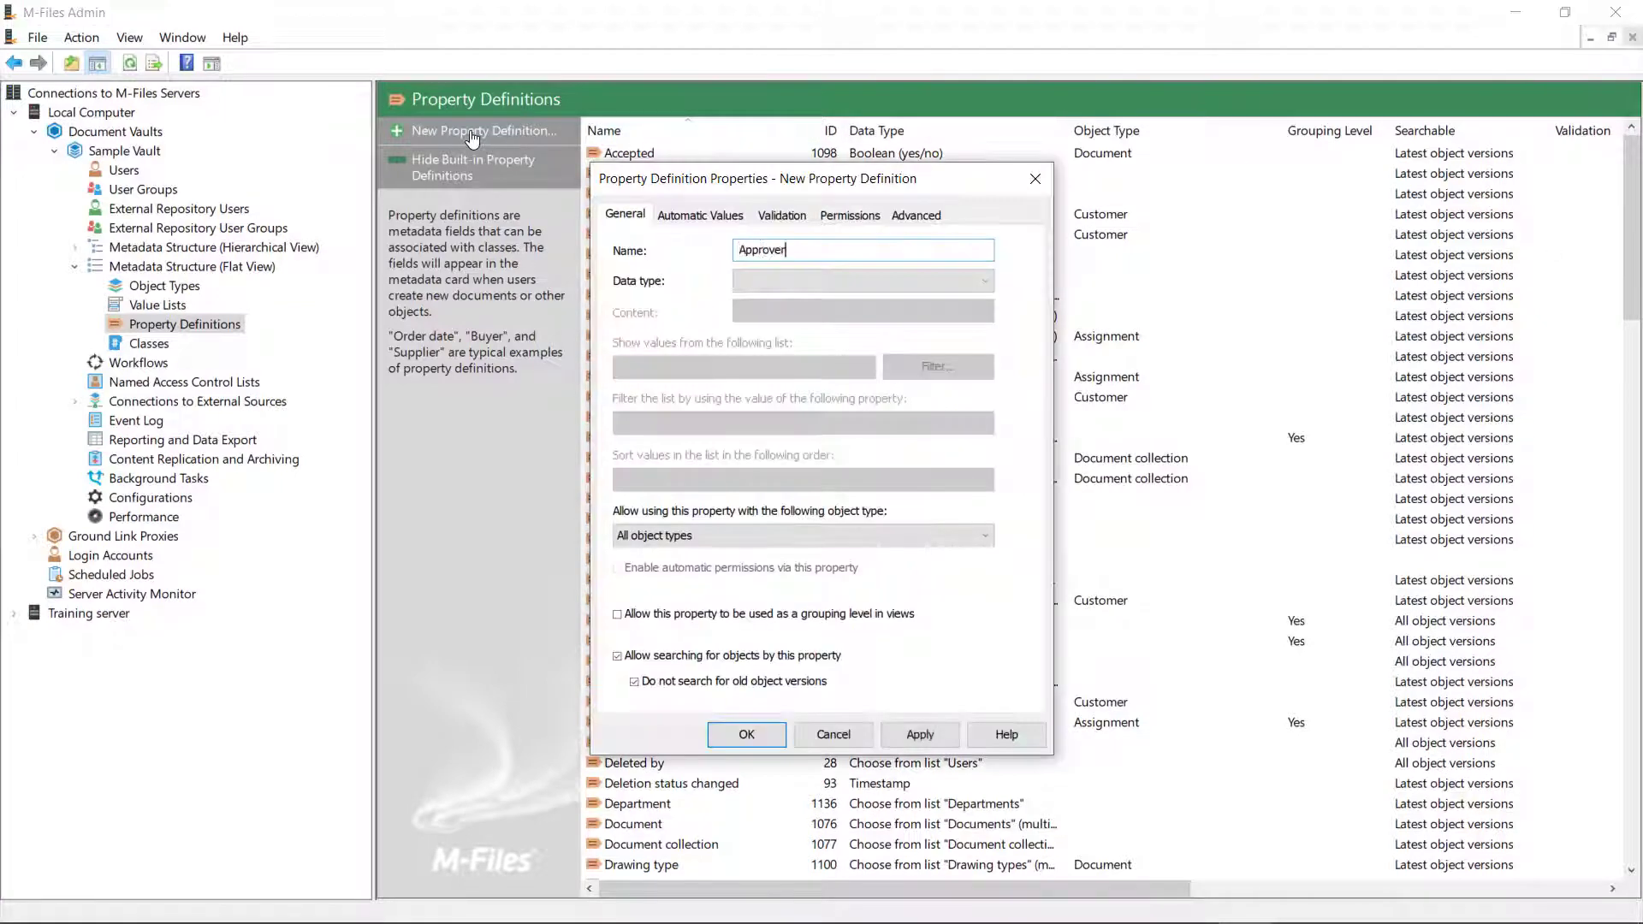
{"action": "left_click", "coordinate": [990, 288]}
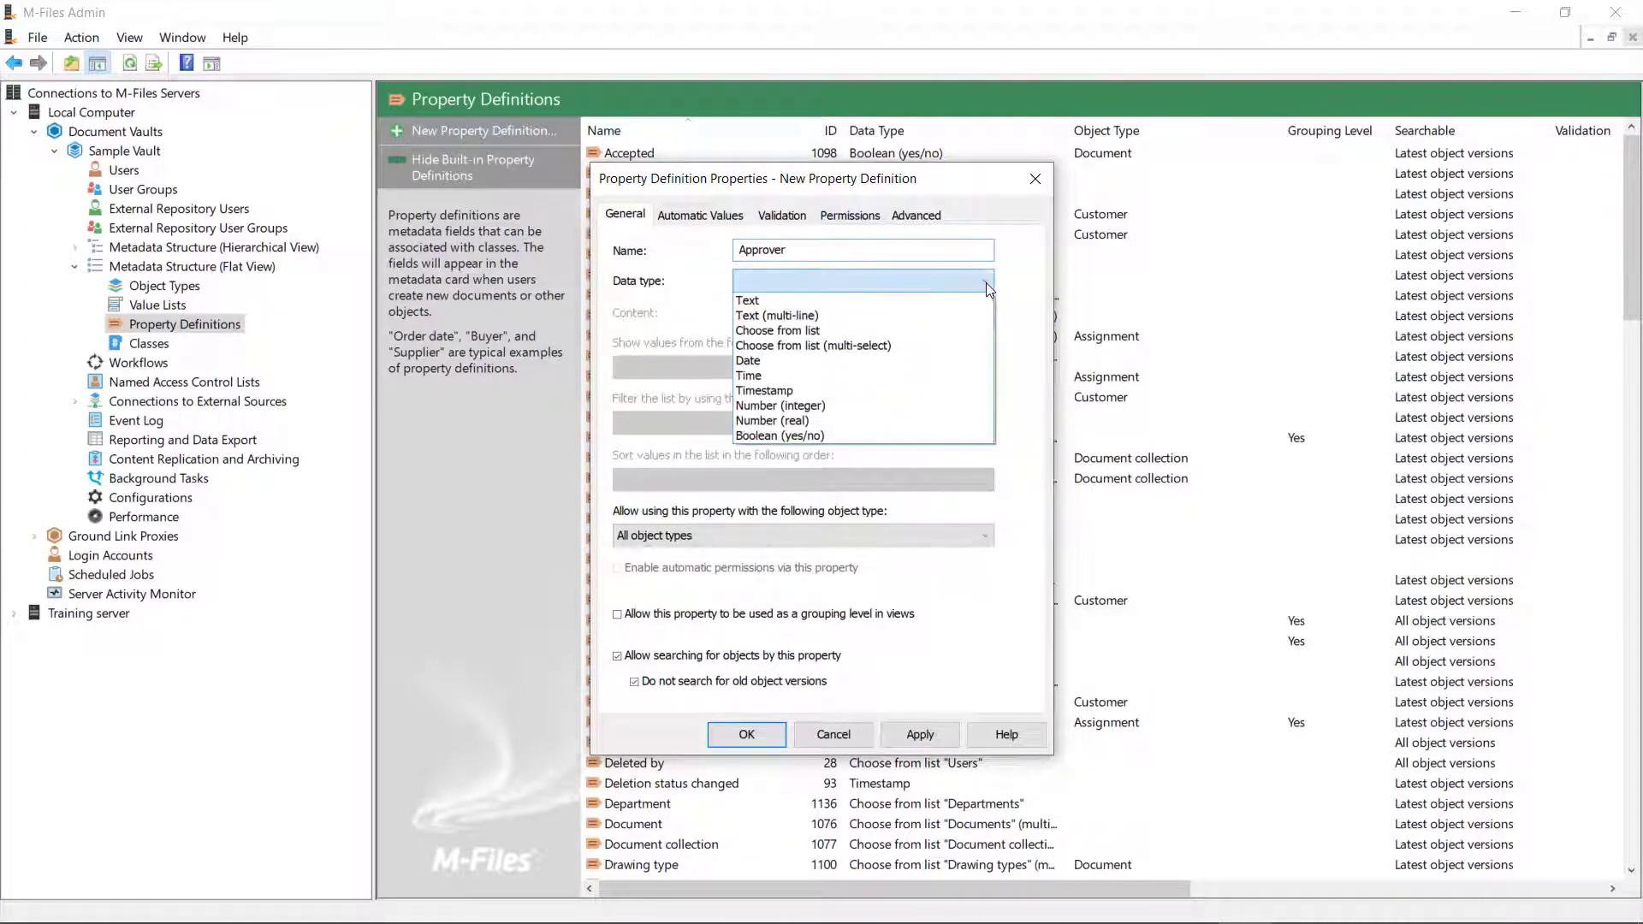
{"action": "left_click", "coordinate": [967, 332]}
{"action": "left_click", "coordinate": [864, 366]}
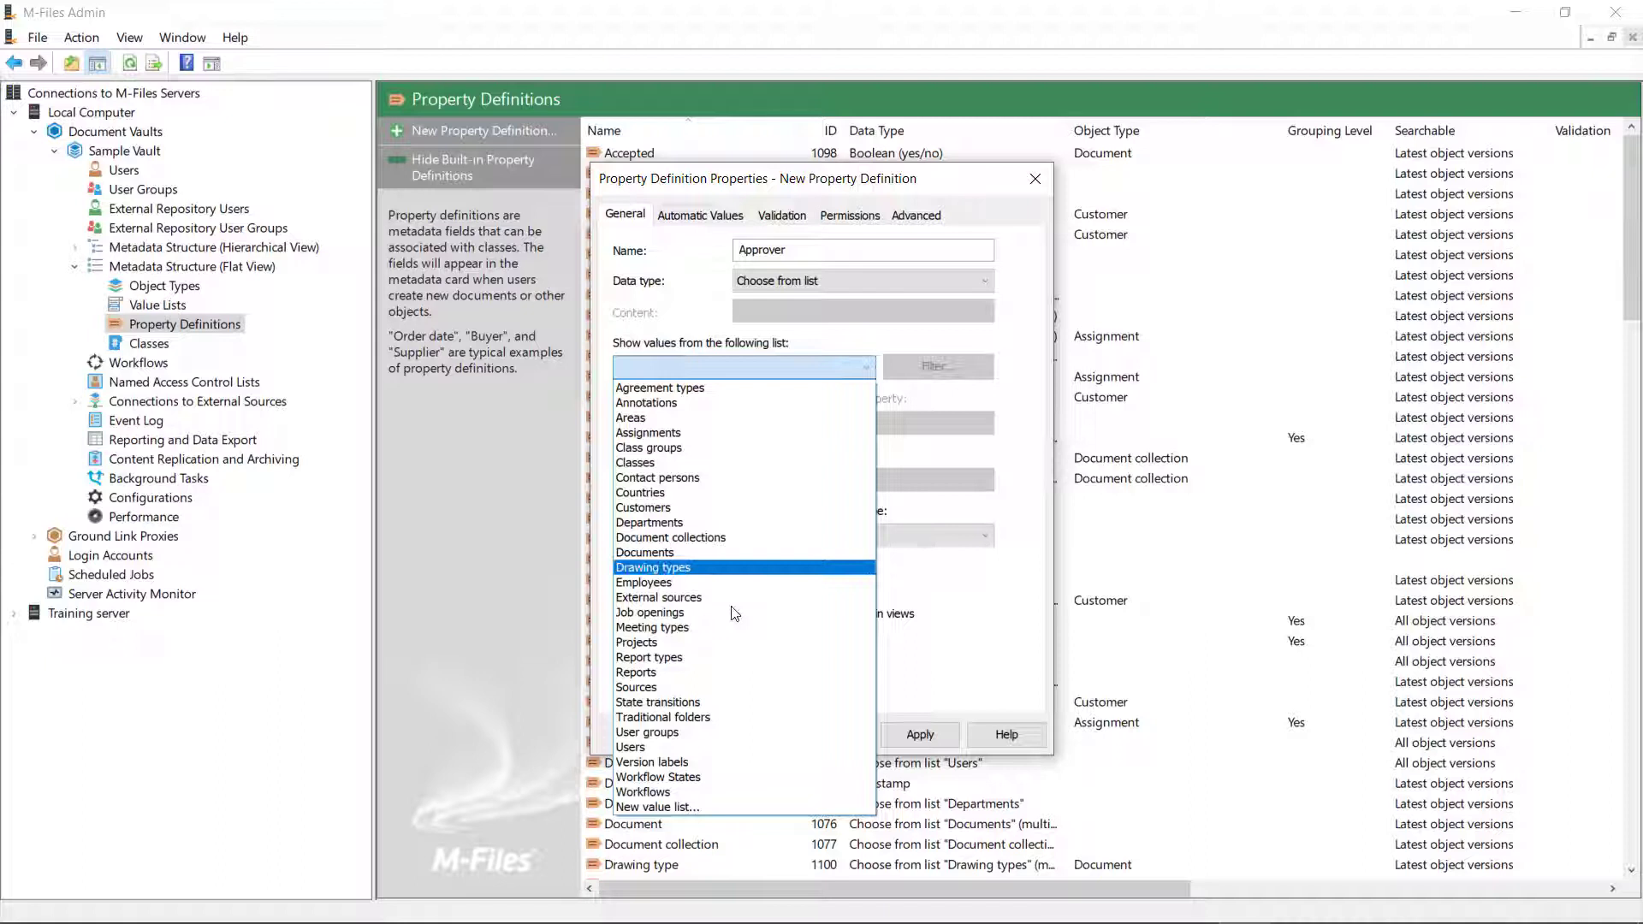
{"action": "left_click", "coordinate": [727, 747]}
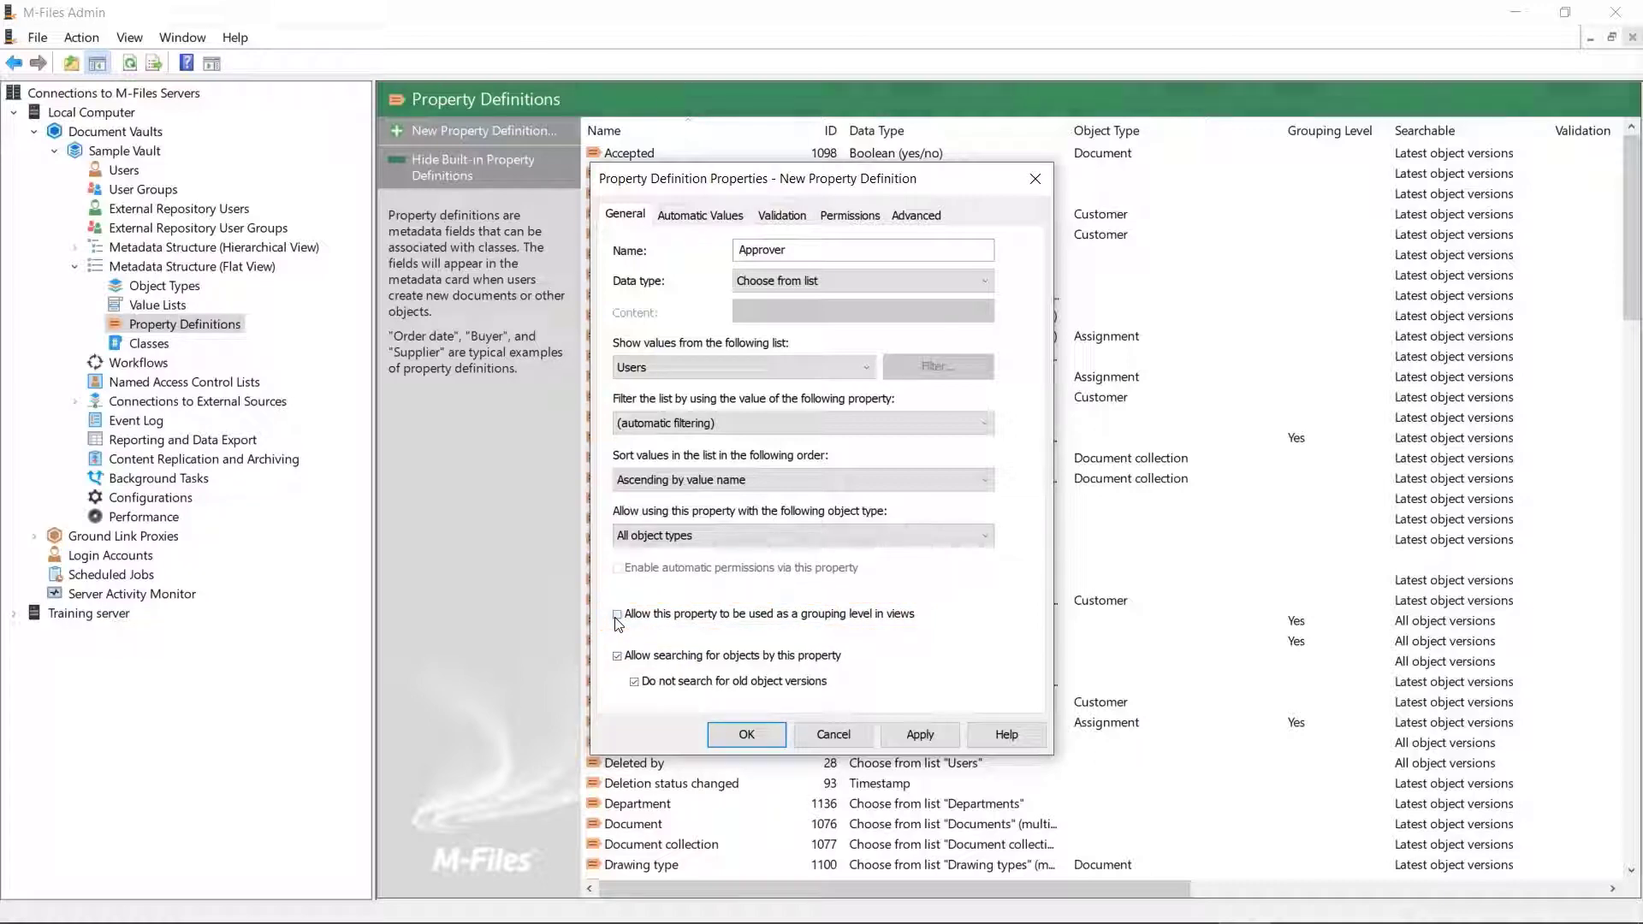
{"action": "left_click", "coordinate": [745, 735]}
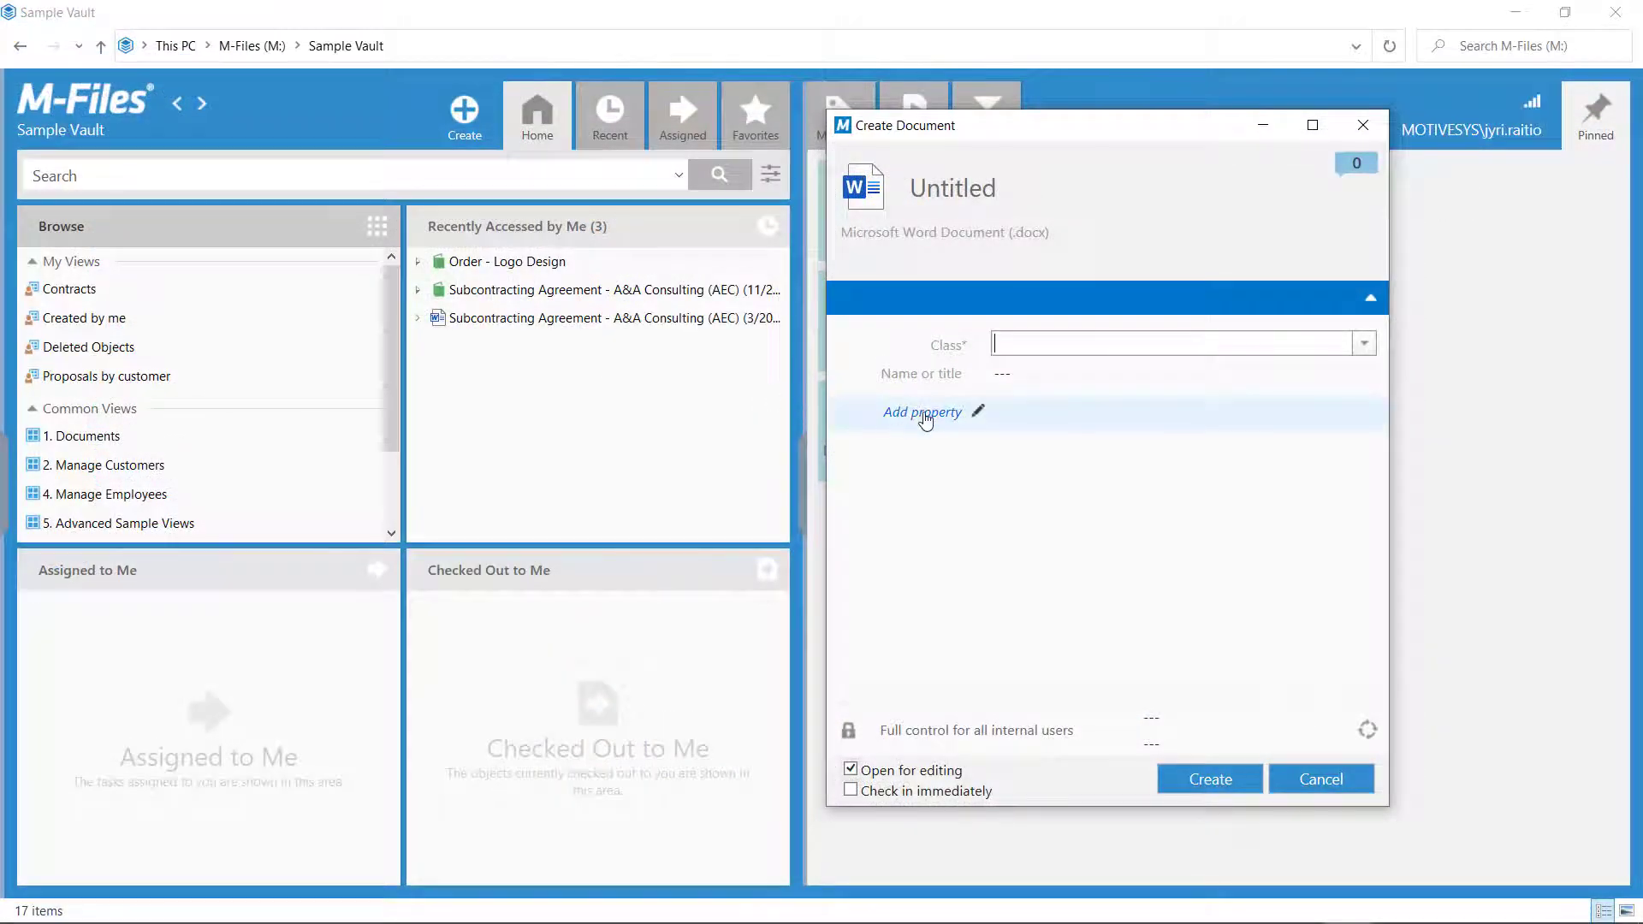
- Add Description 'This is awesome!' and Approval Date November 28, 2020 to the metadata card
{"action": "left_click", "coordinate": [925, 413]}
{"action": "type", "text": "desc"}
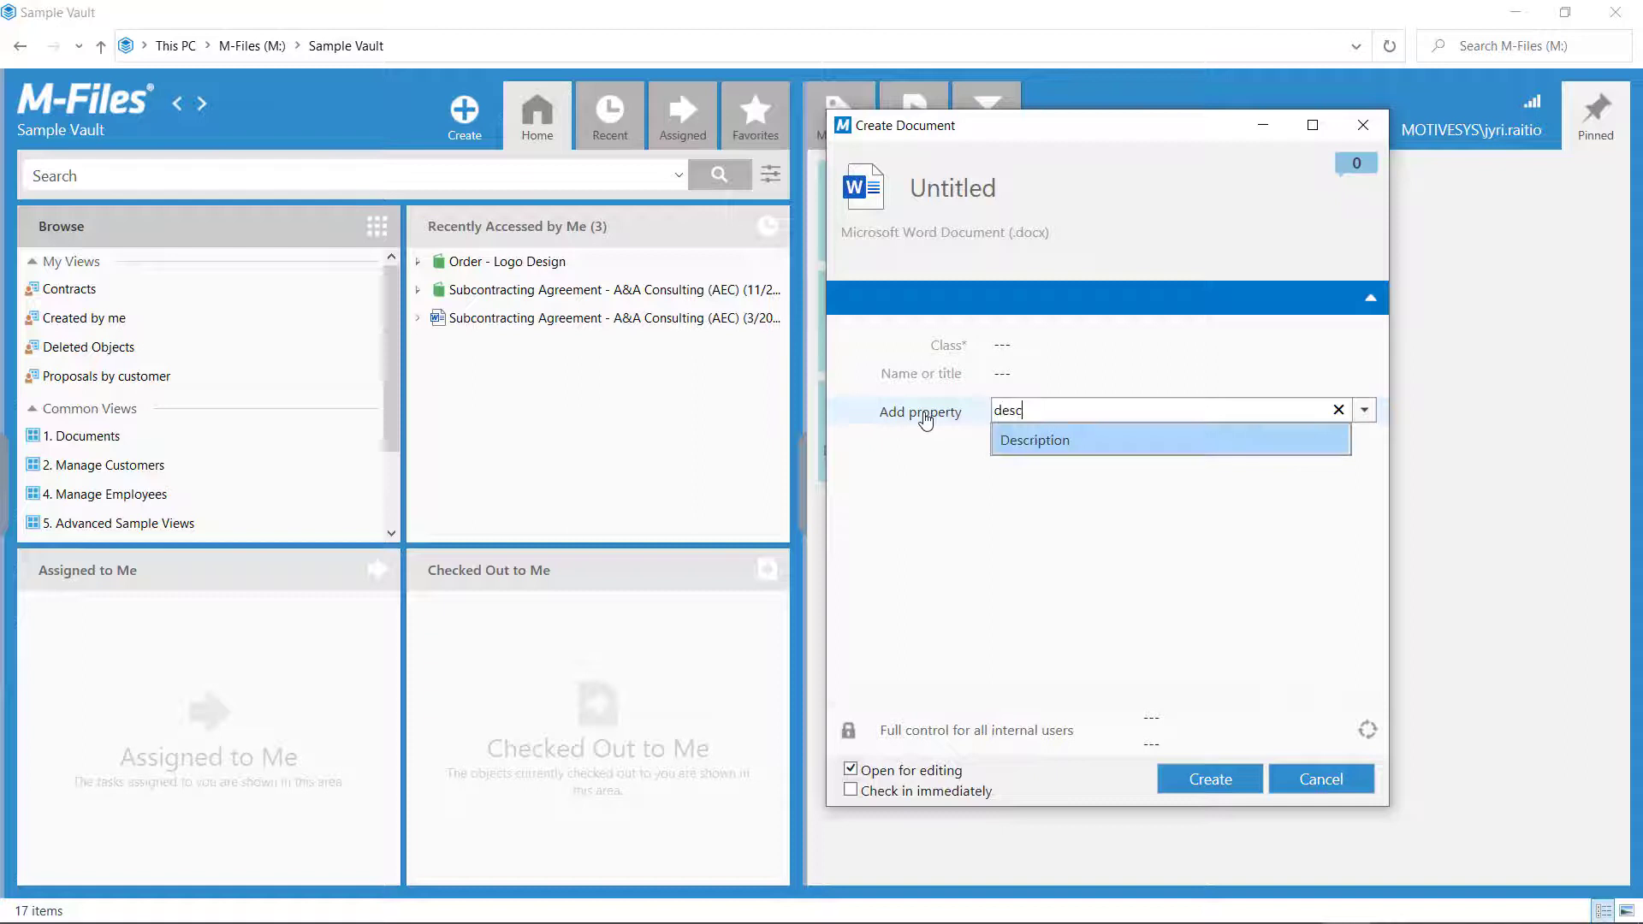
{"action": "left_click", "coordinate": [1110, 442]}
{"action": "type", "text": "This i"}
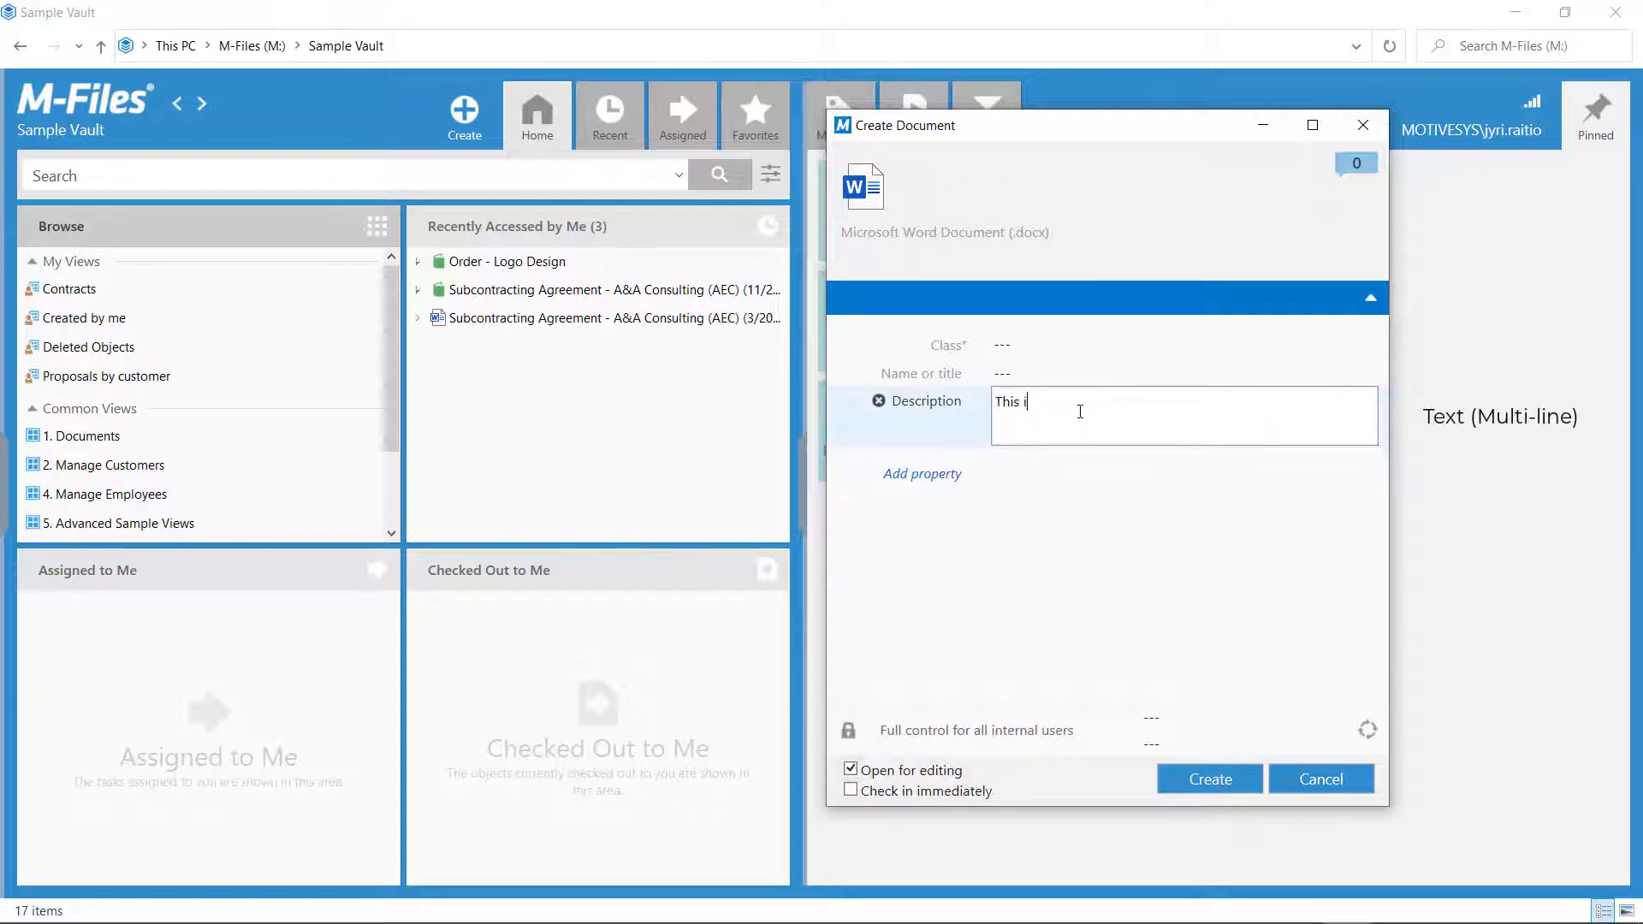
{"action": "type", "text": "s awesome!"}
{"action": "left_click", "coordinate": [928, 475]}
{"action": "type", "text": "approval"}
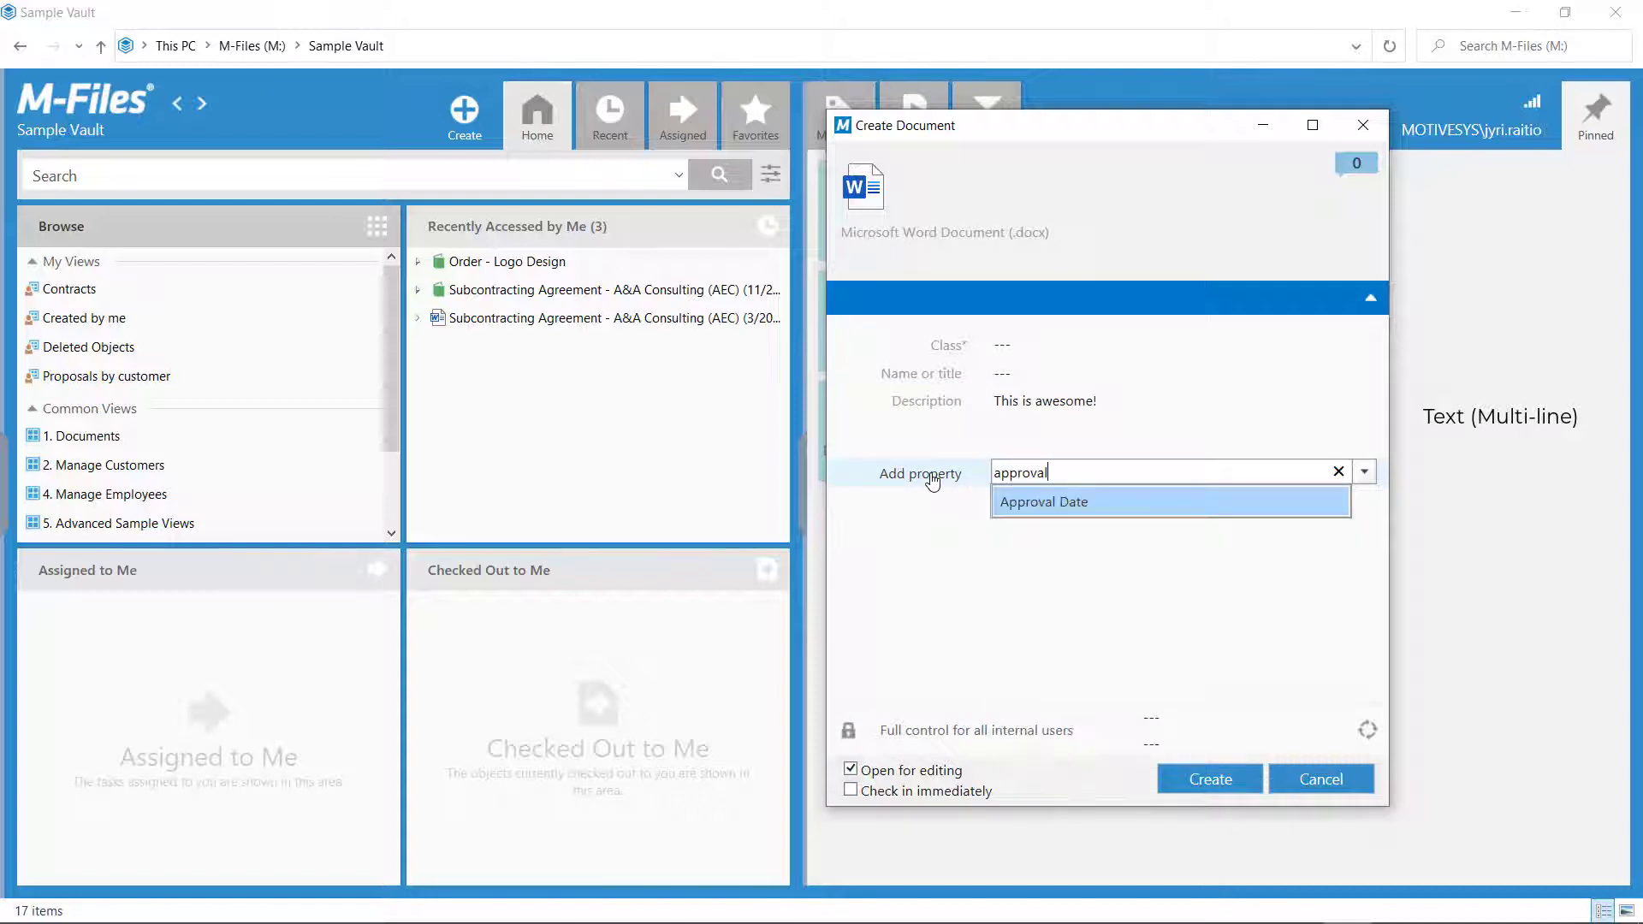
{"action": "left_click", "coordinate": [1053, 503]}
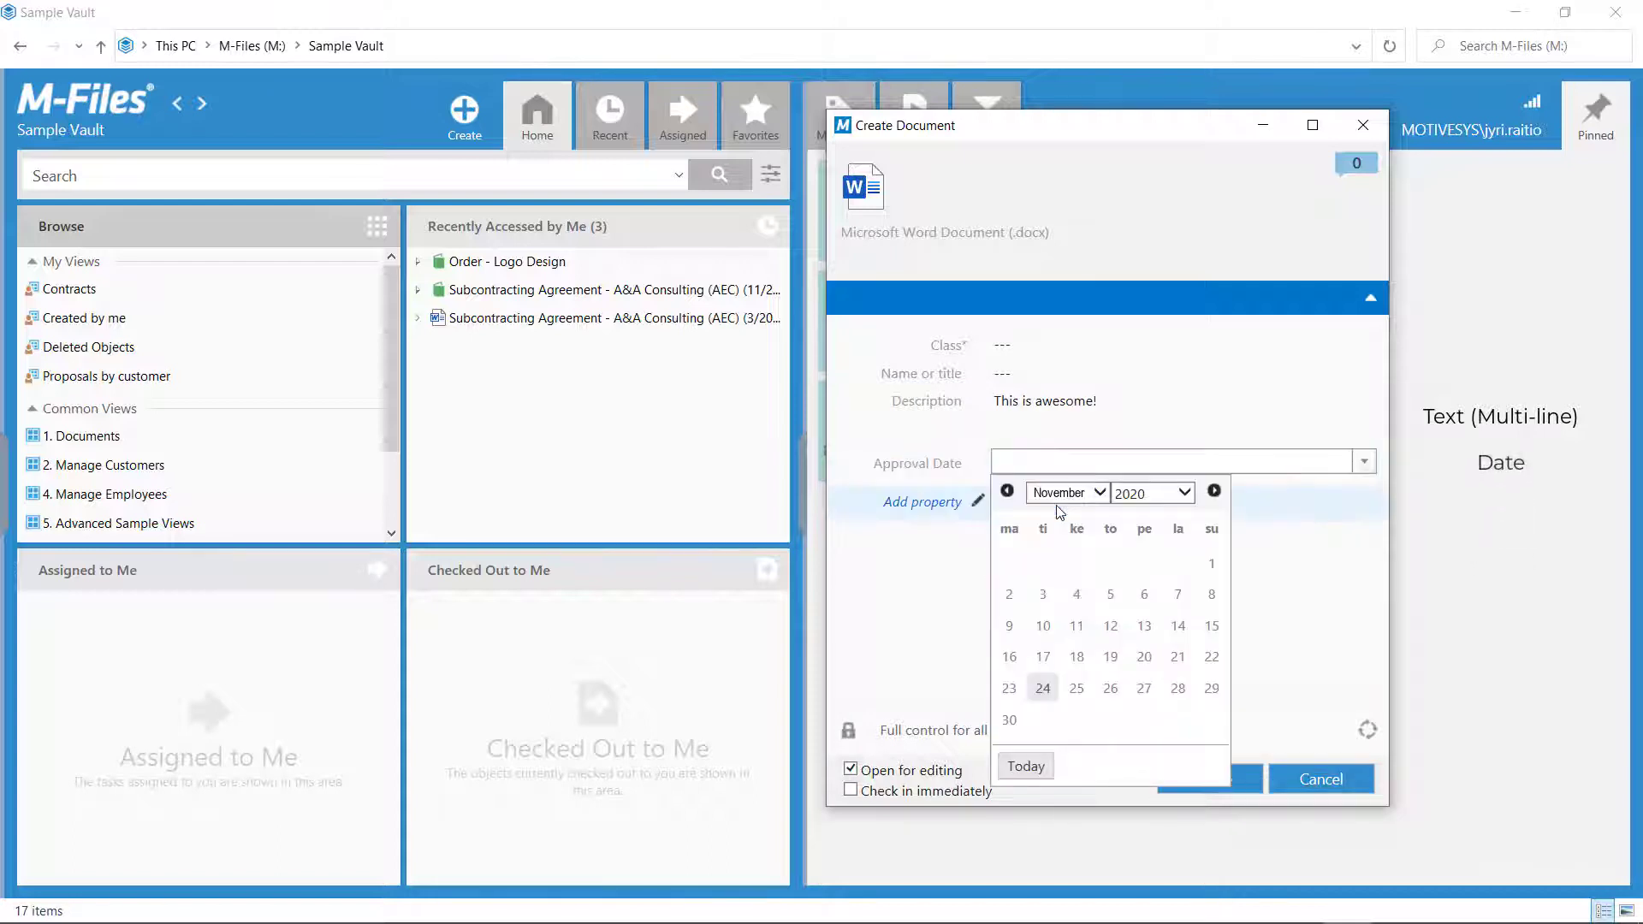
{"action": "left_click", "coordinate": [1177, 688]}
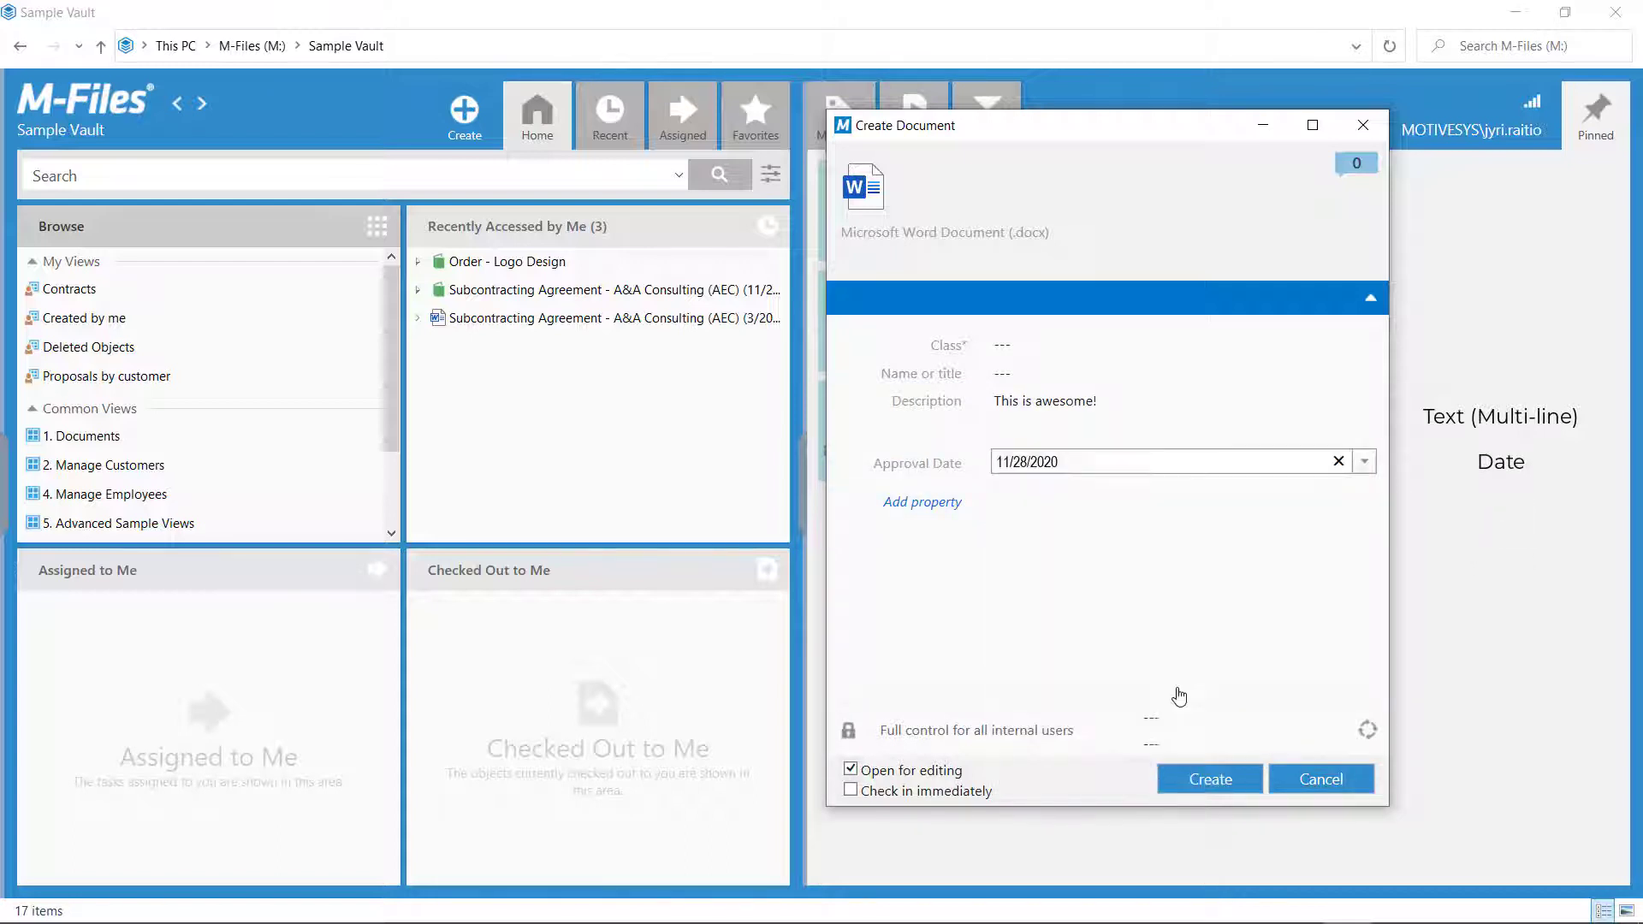
- Add an Approver user and a Reviewers property with two reviewers
{"action": "left_click", "coordinate": [922, 501]}
{"action": "type", "text": "approver"}
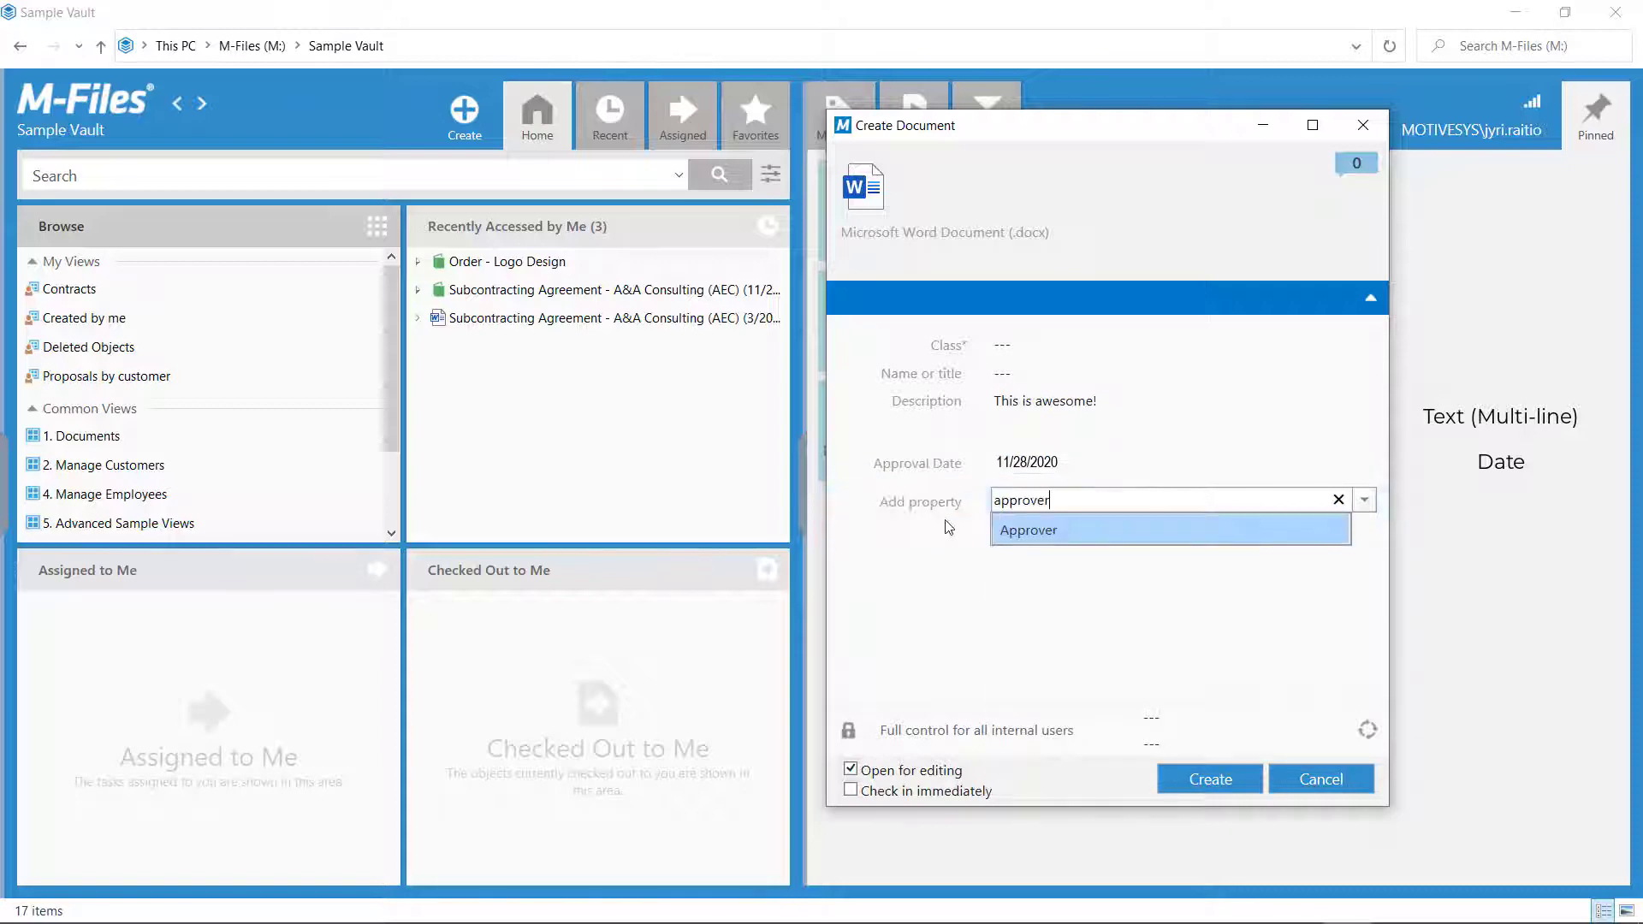
{"action": "left_click", "coordinate": [1064, 530]}
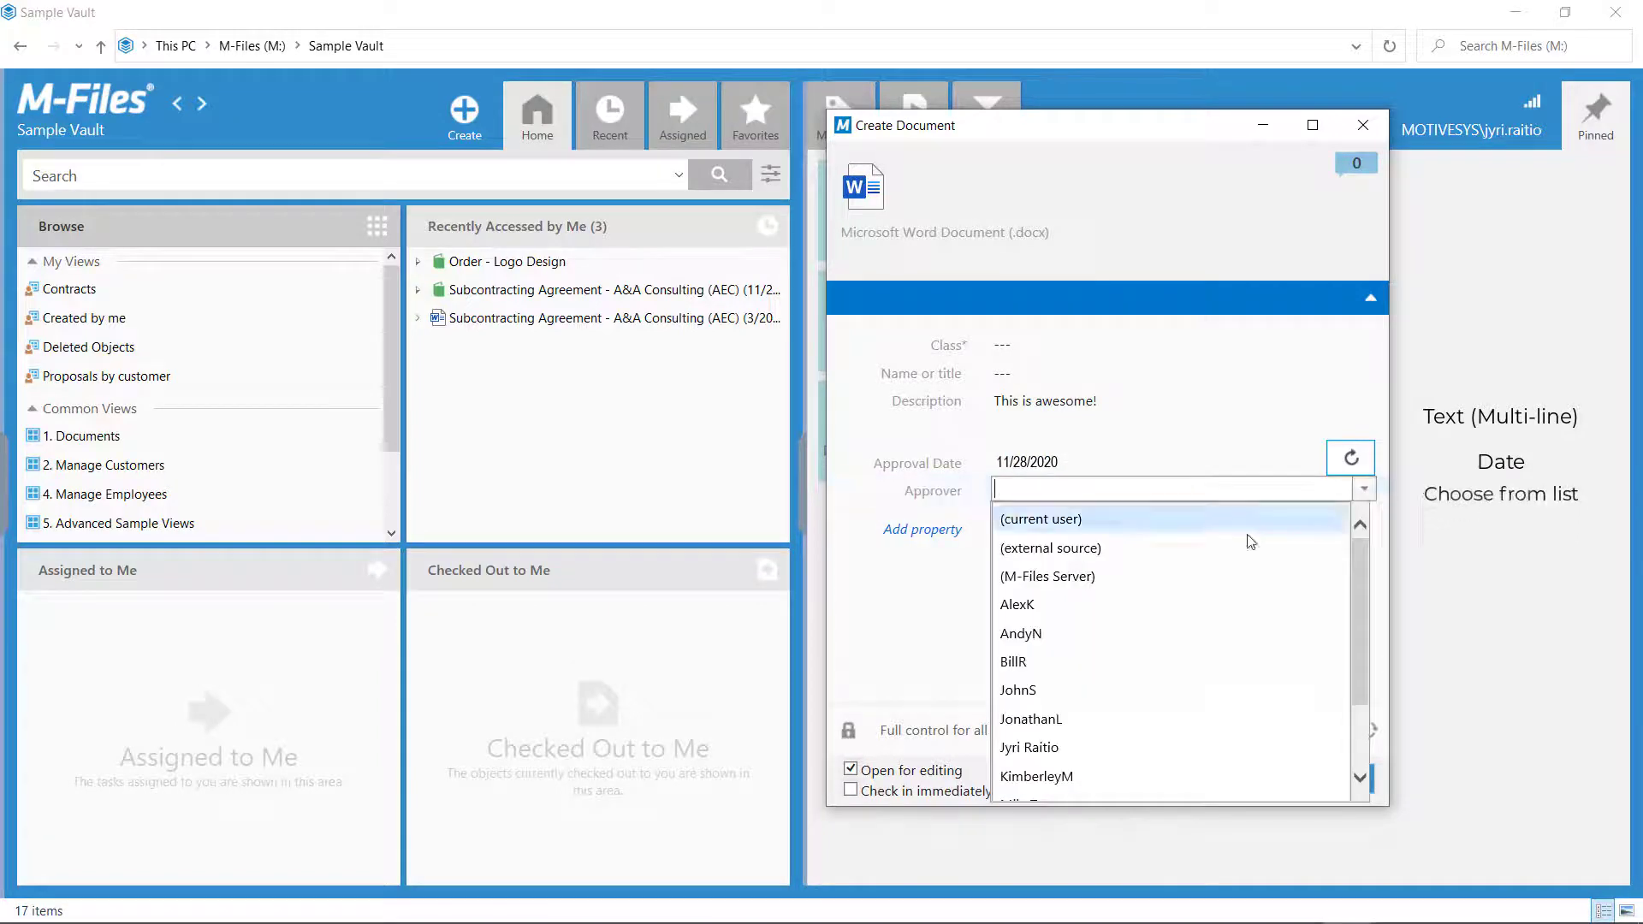
{"action": "left_click", "coordinate": [1089, 607]}
{"action": "left_click", "coordinate": [914, 531]}
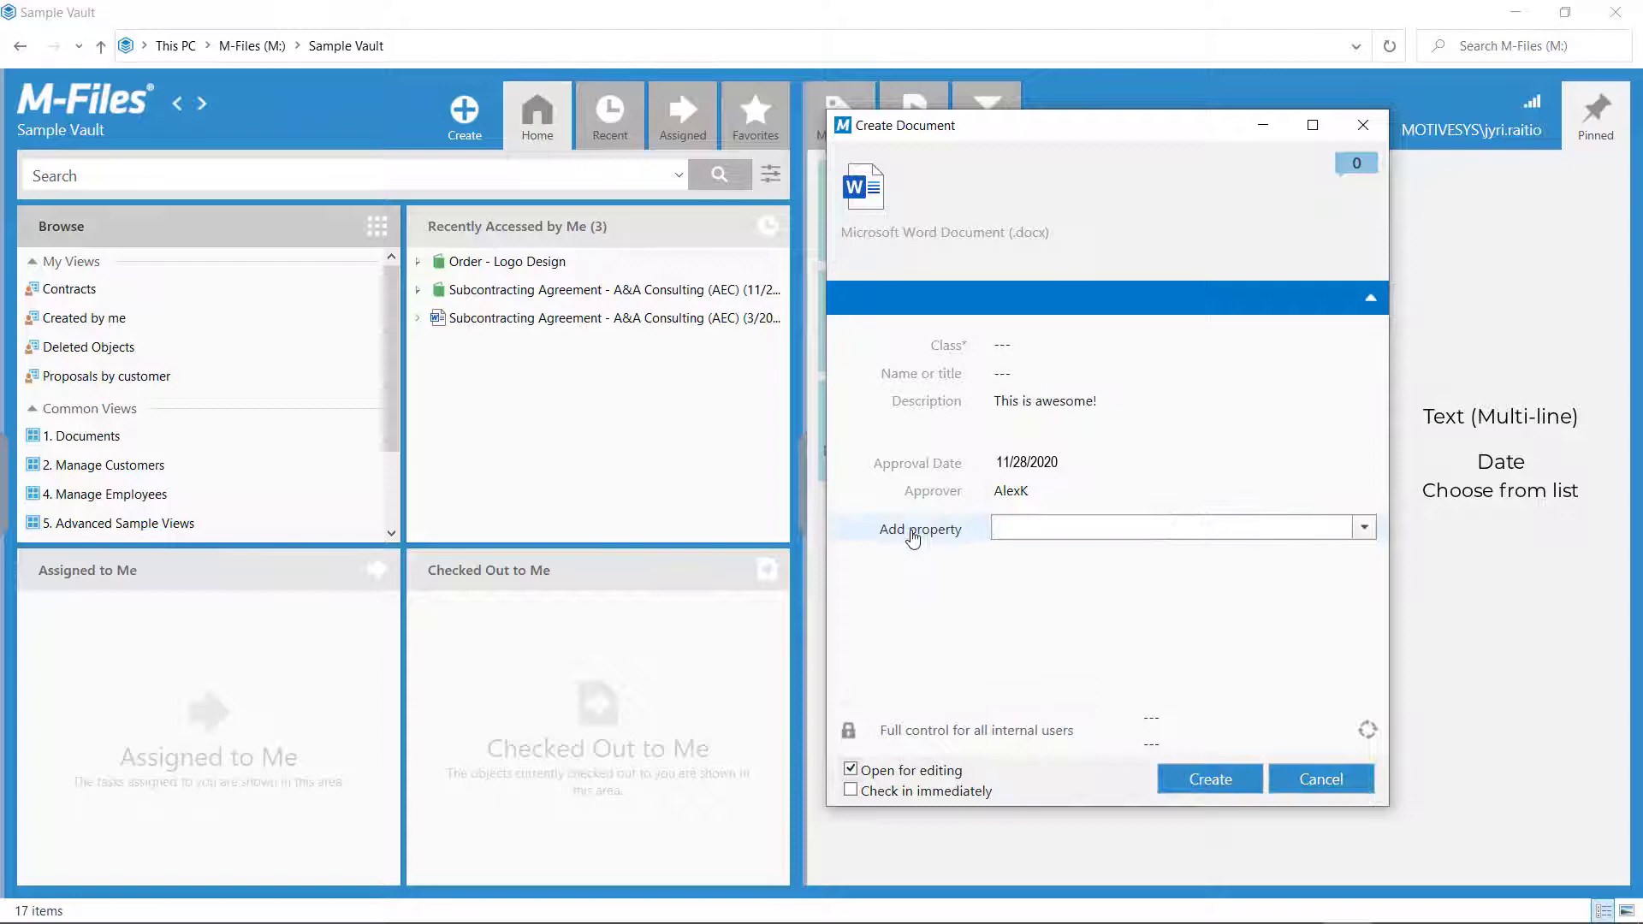
{"action": "type", "text": "revie"}
{"action": "left_click", "coordinate": [1047, 558]}
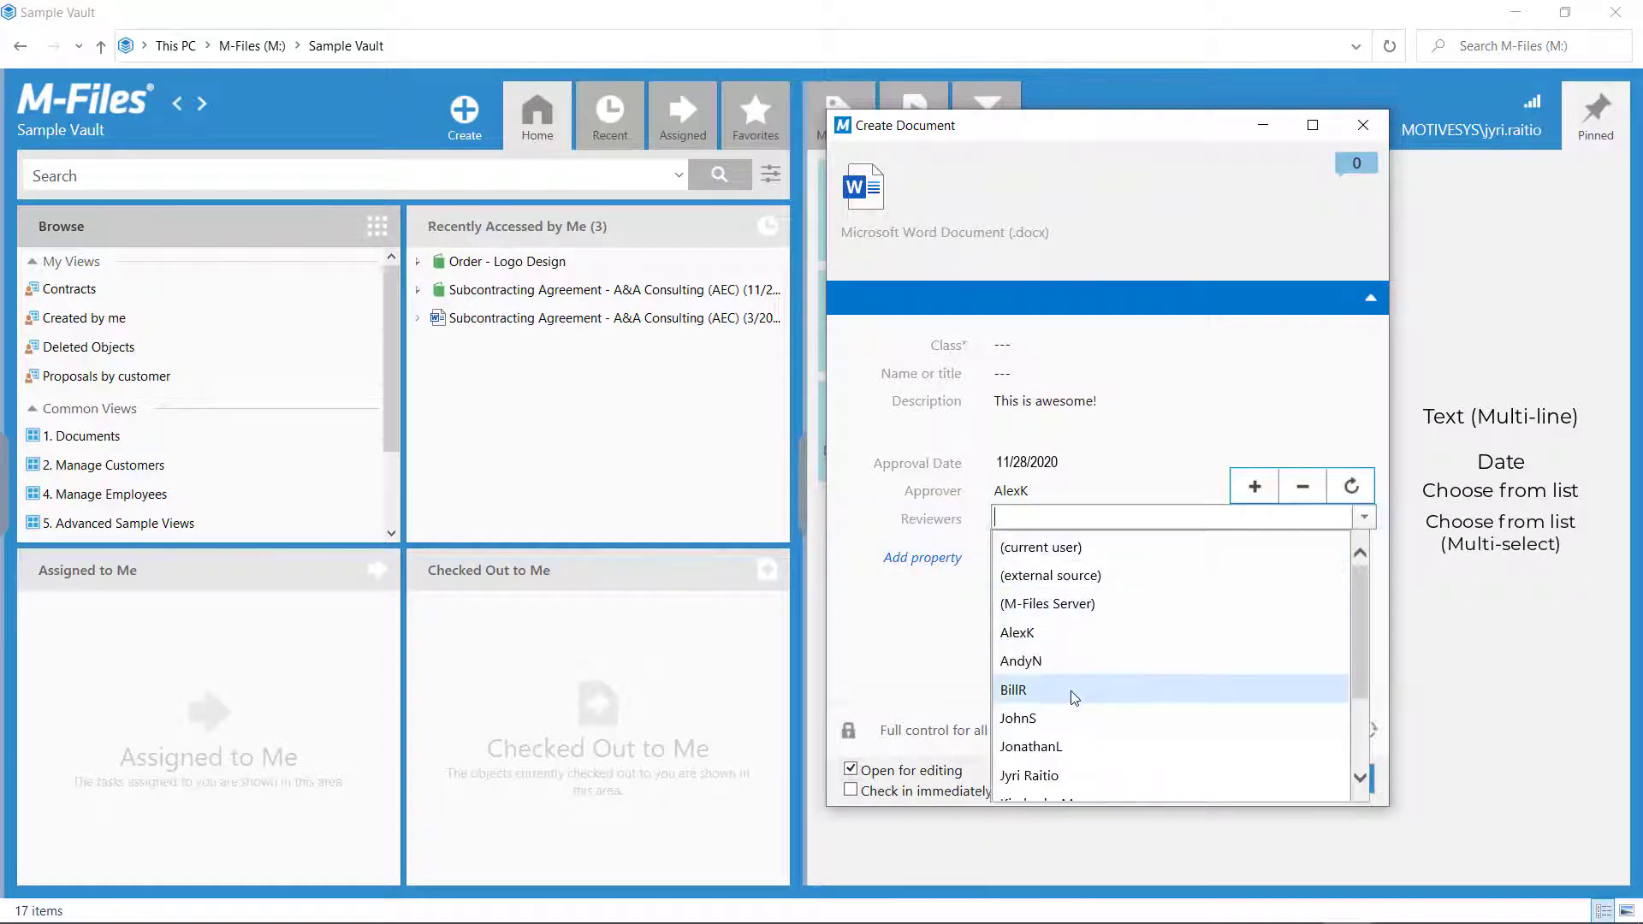
{"action": "left_click", "coordinate": [1074, 697]}
{"action": "left_click", "coordinate": [1364, 542]}
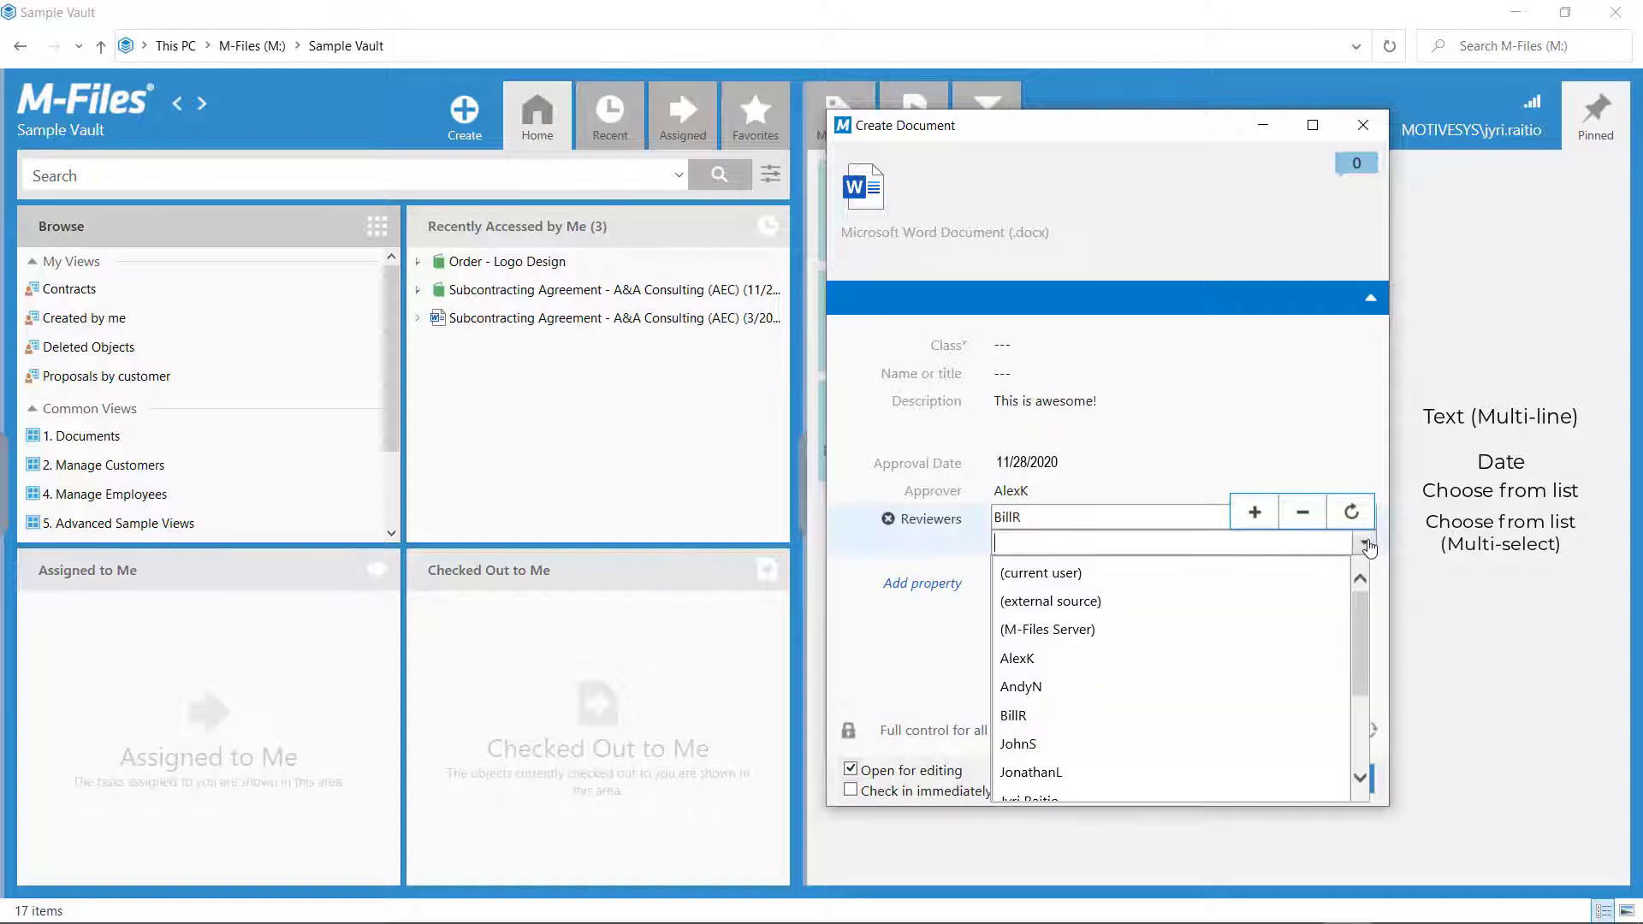
{"action": "left_click", "coordinate": [1075, 770]}
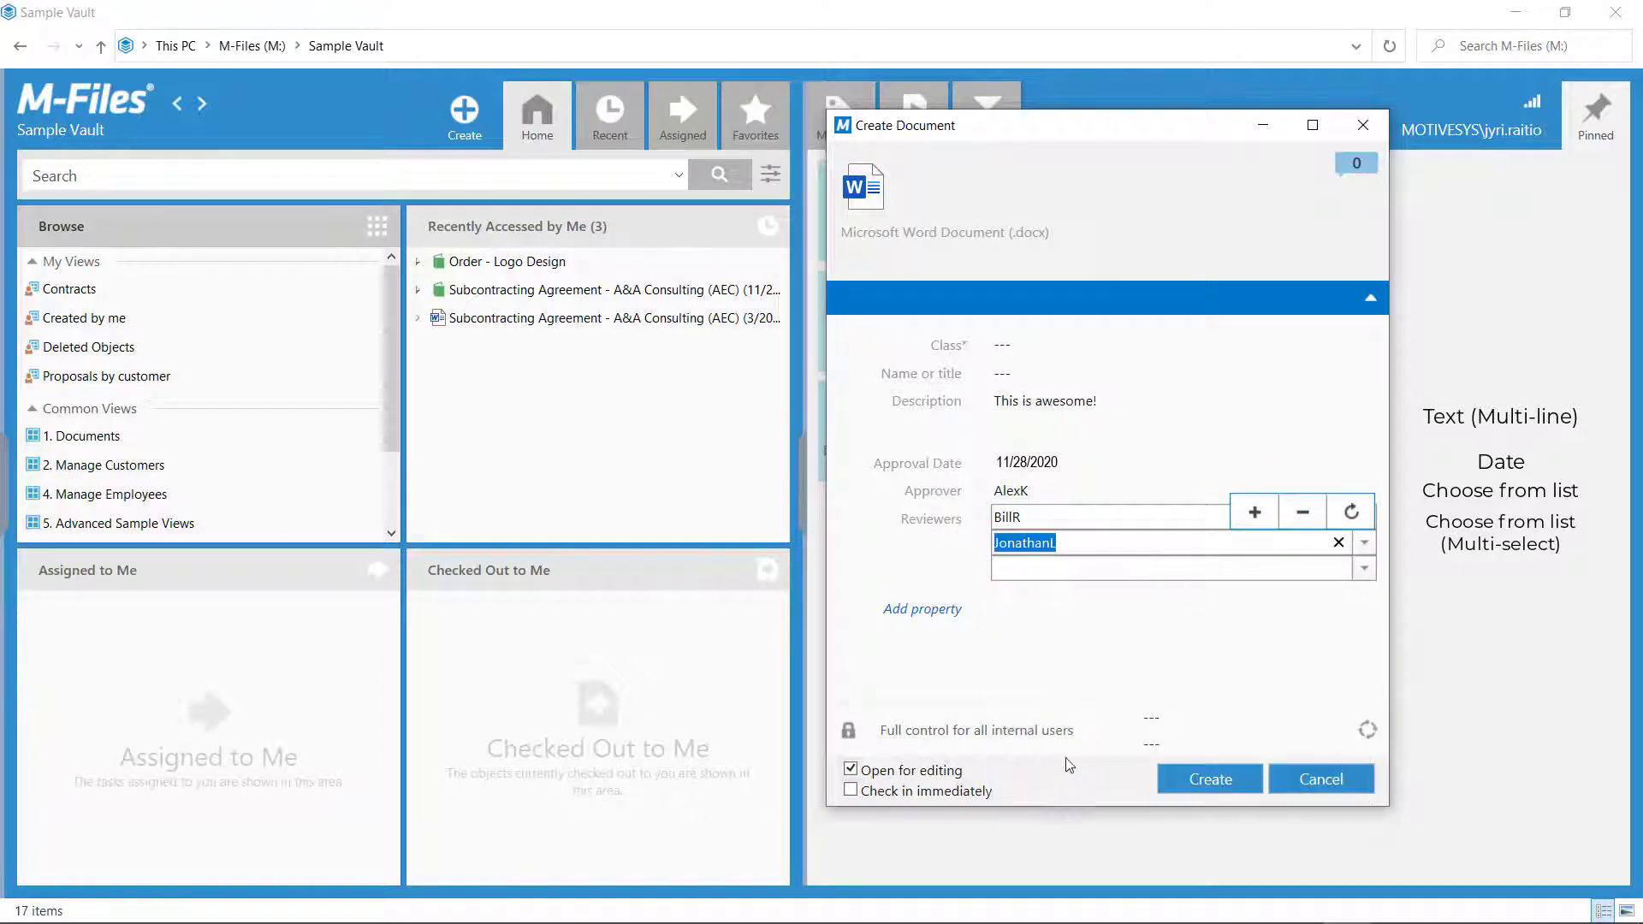
- Add the Approved? property to the card and set it to No
{"action": "left_click", "coordinate": [928, 610]}
{"action": "type", "text": "approved"}
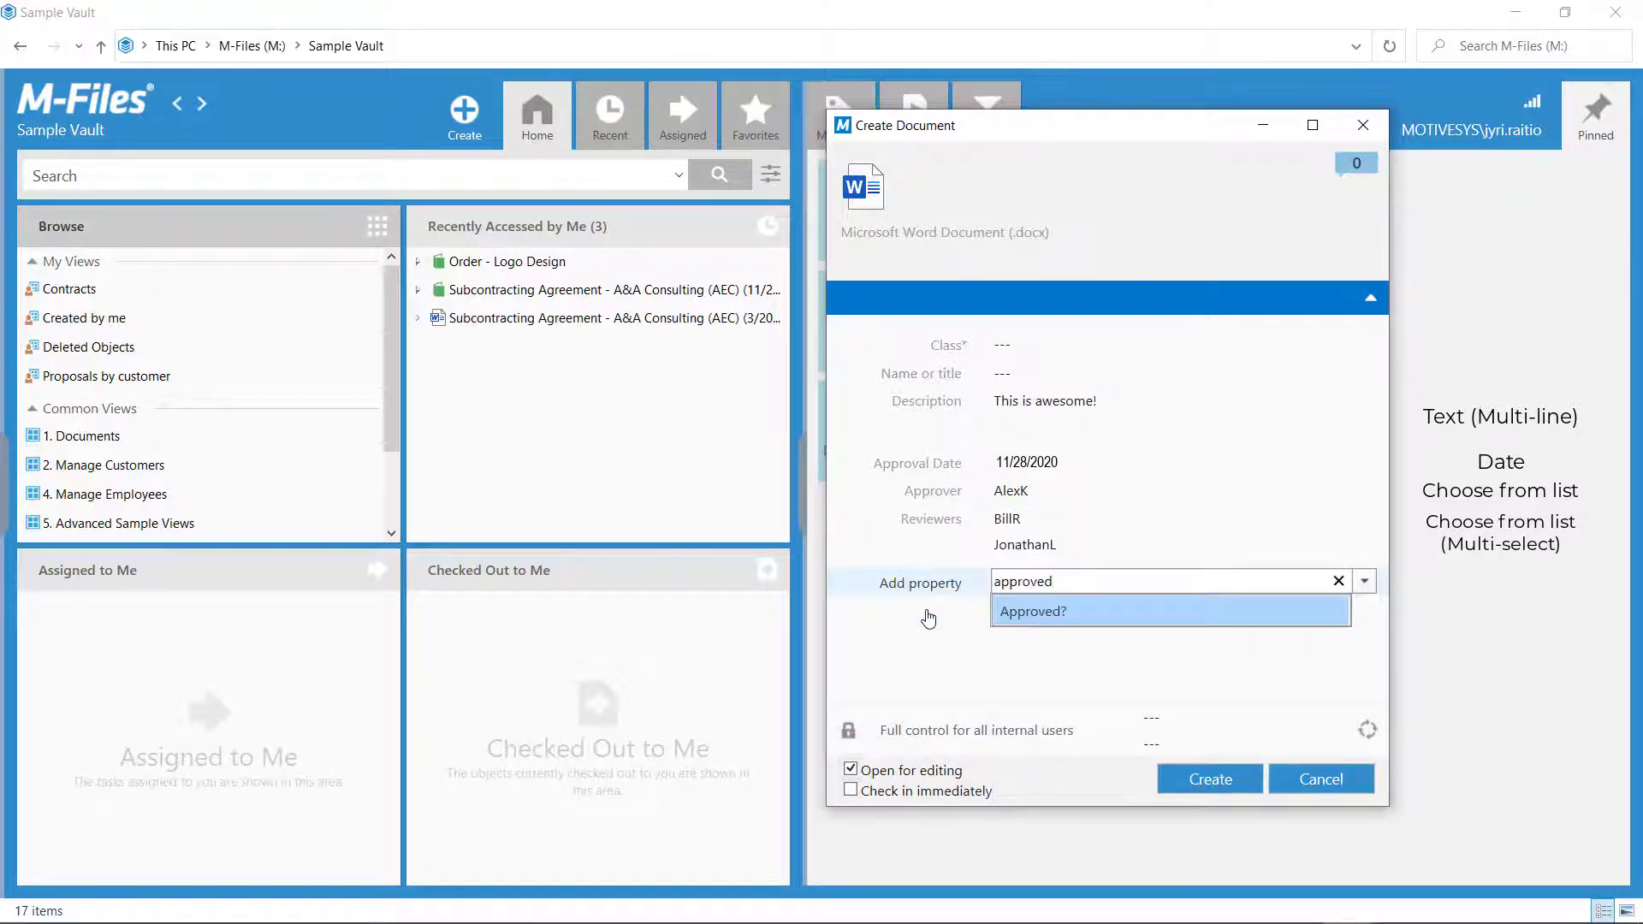
{"action": "left_click", "coordinate": [1053, 612]}
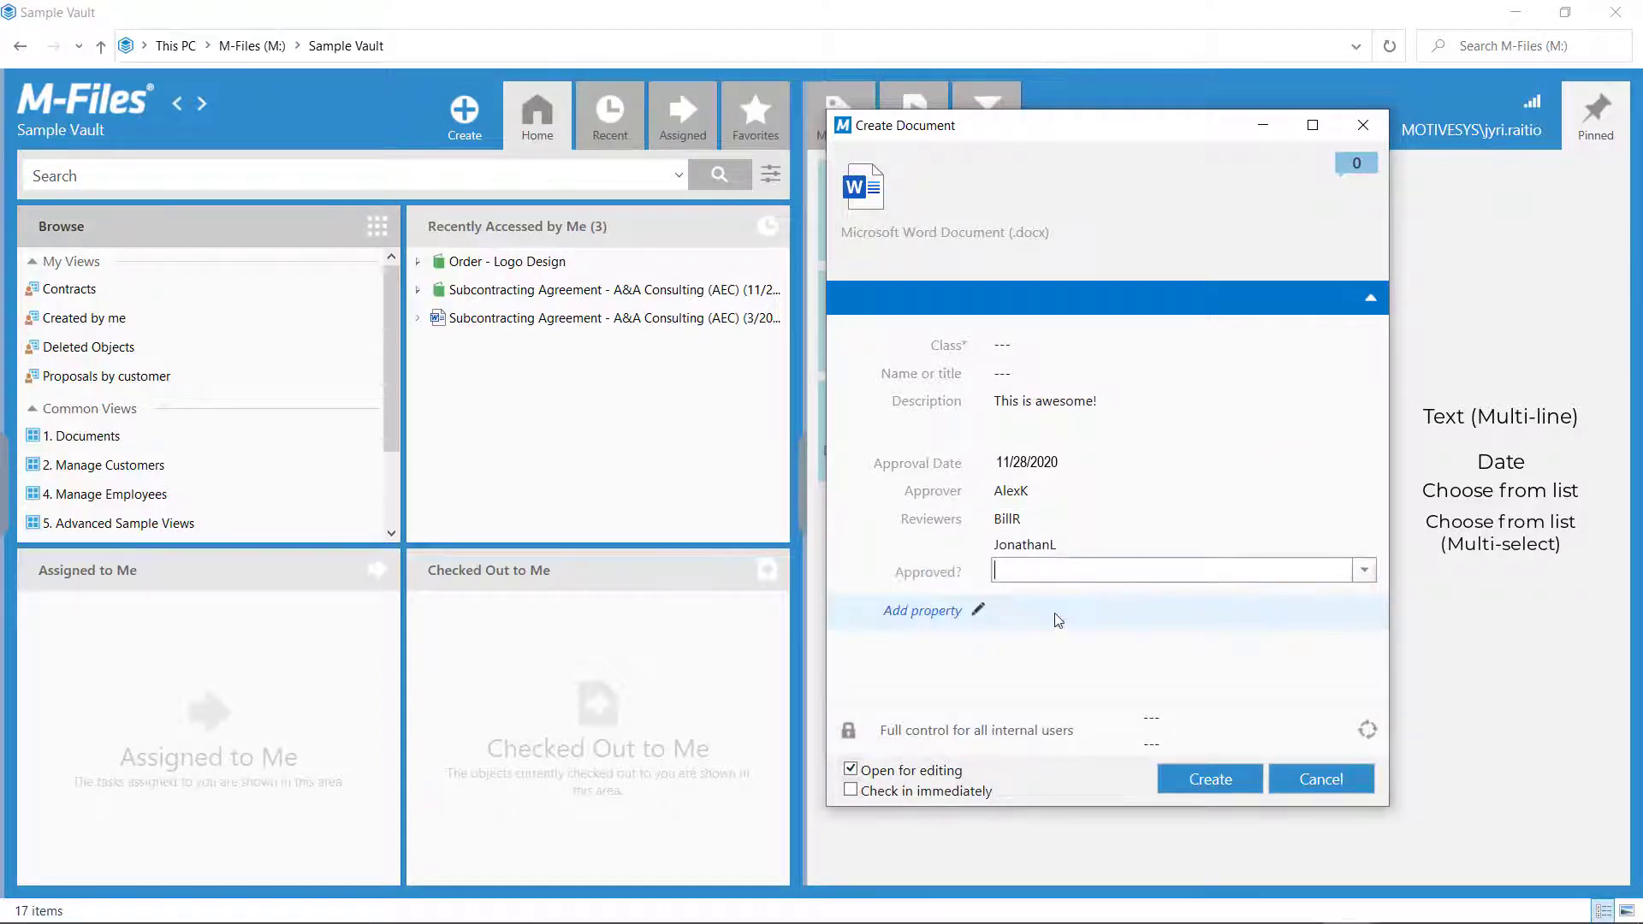
{"action": "left_click", "coordinate": [1362, 573]}
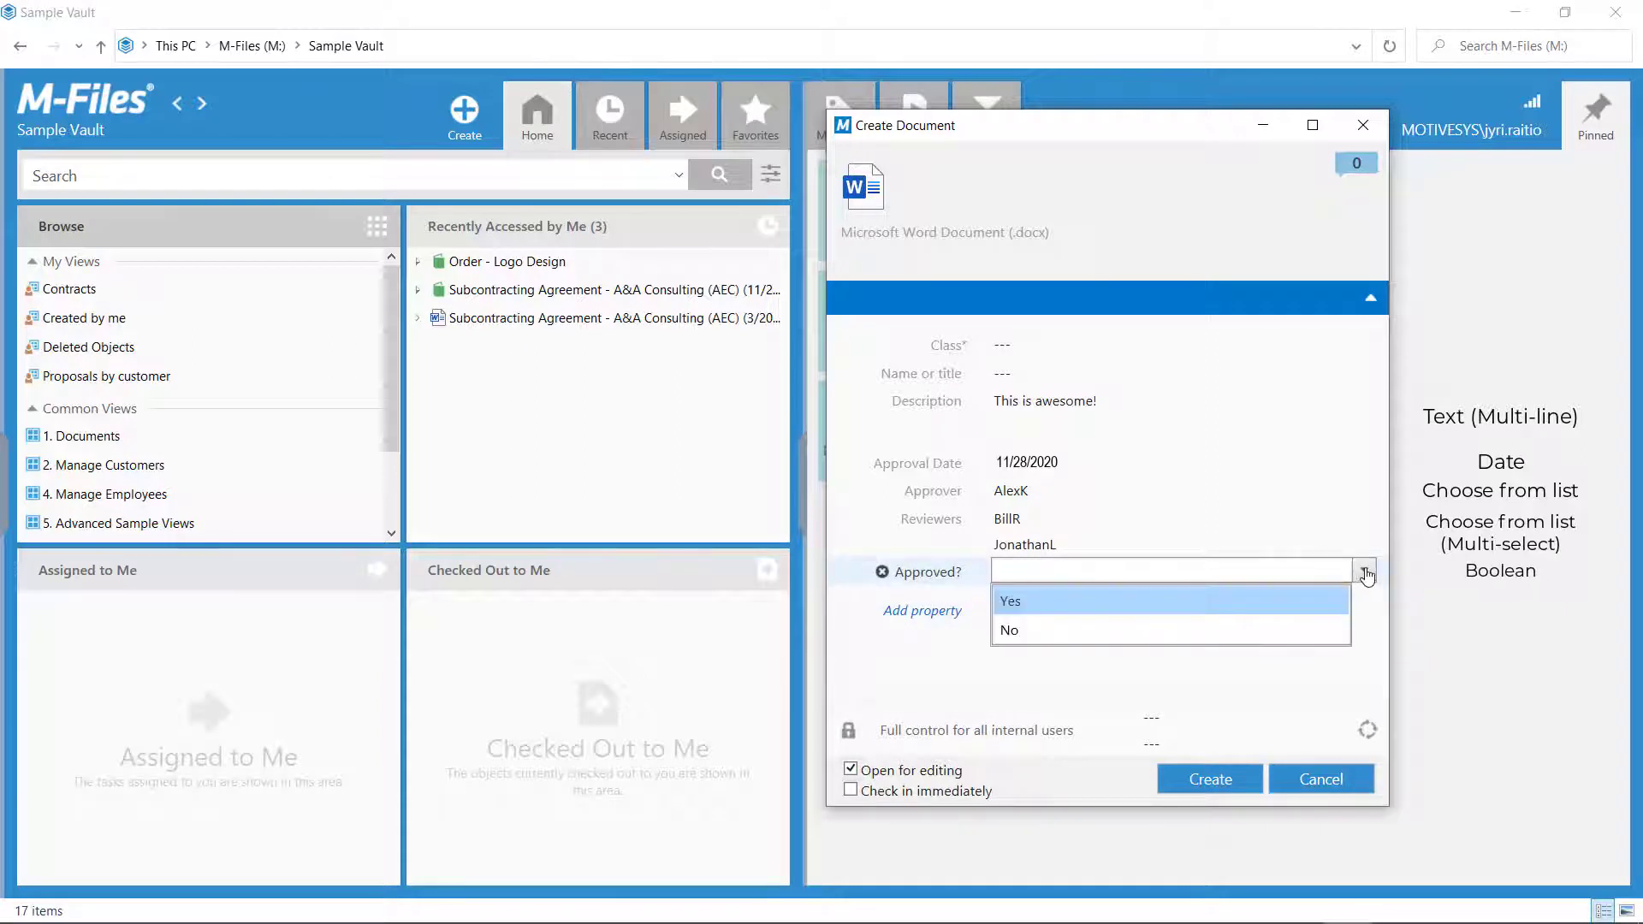
{"action": "left_click", "coordinate": [1289, 632]}
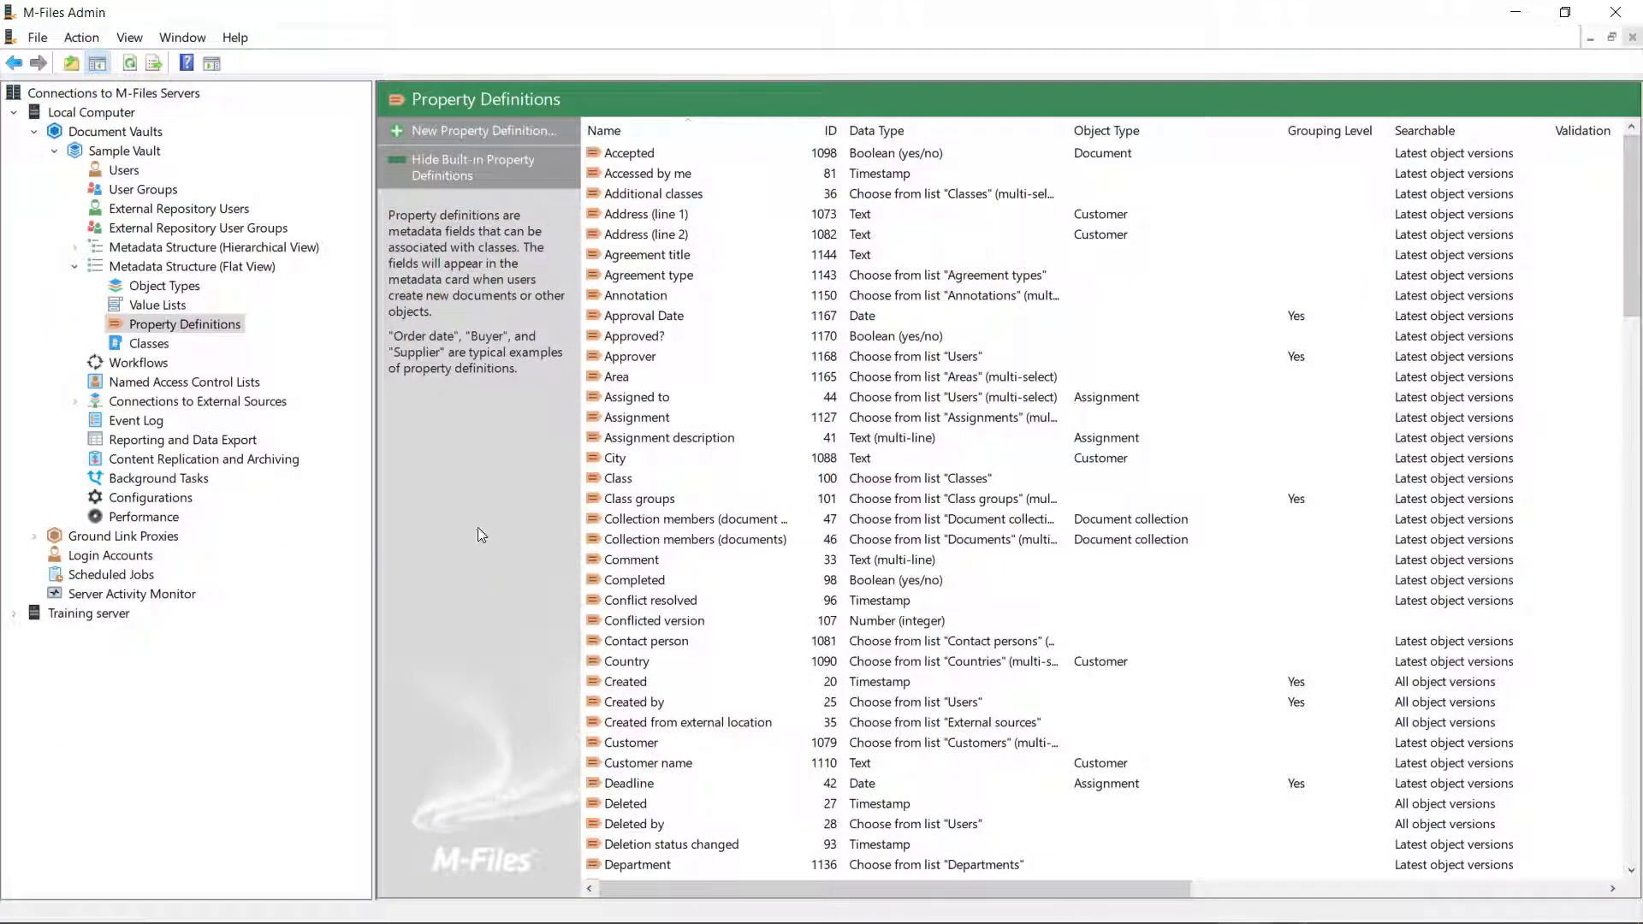
- Show the vault's value lists, including built-in ones like Users, Classes and Workflows
{"action": "left_click", "coordinate": [167, 308]}
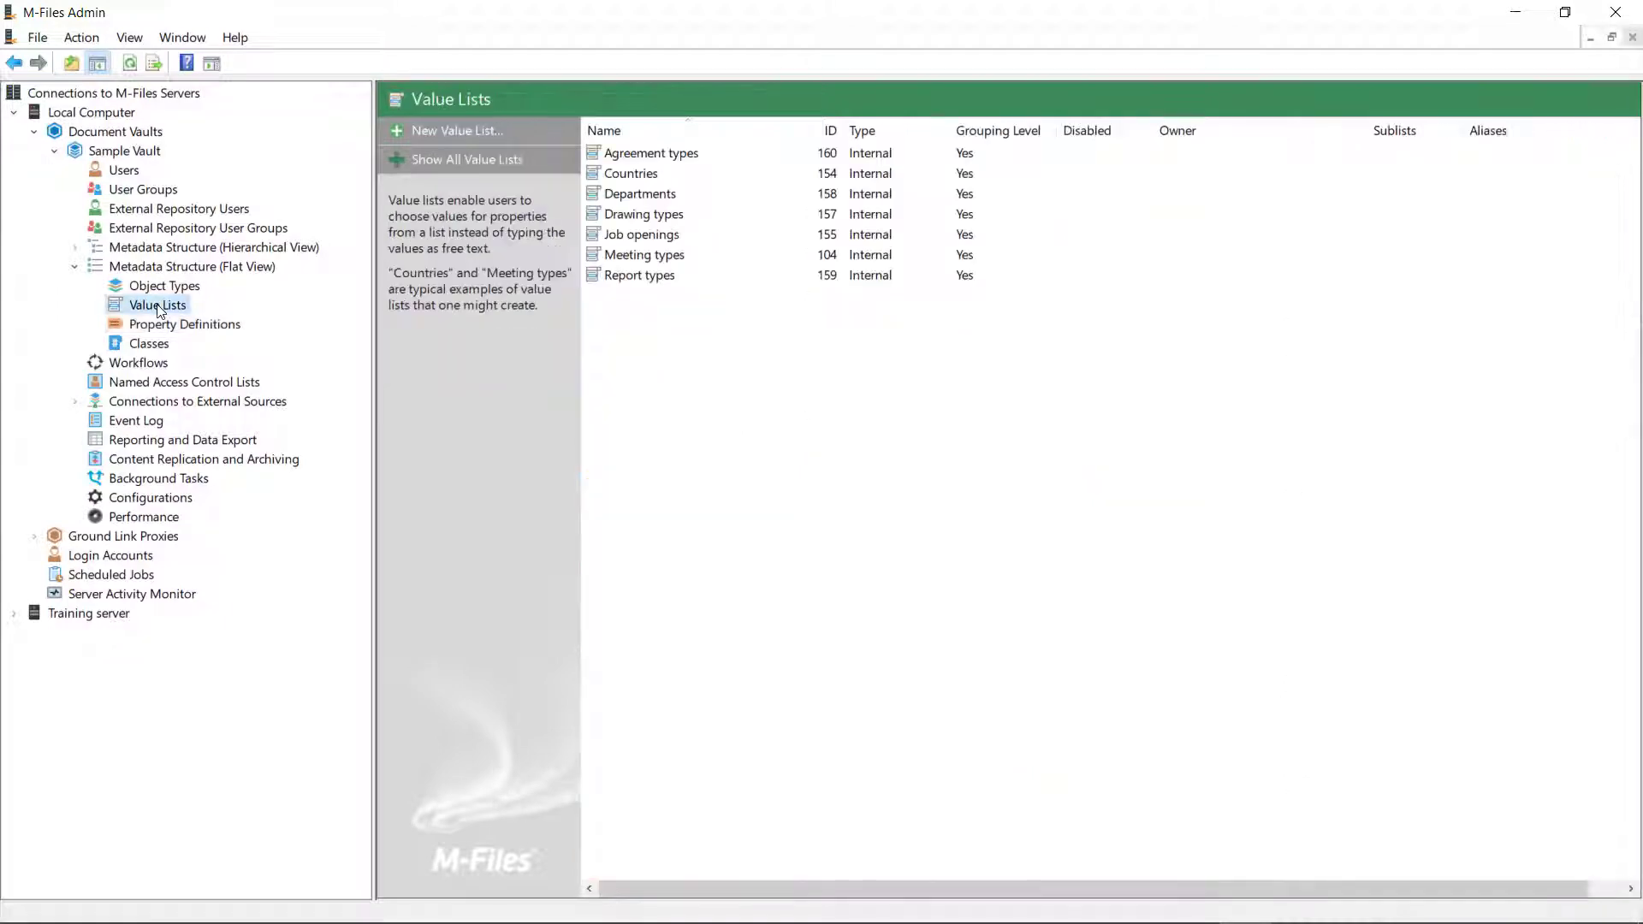
{"action": "left_click", "coordinate": [448, 166]}
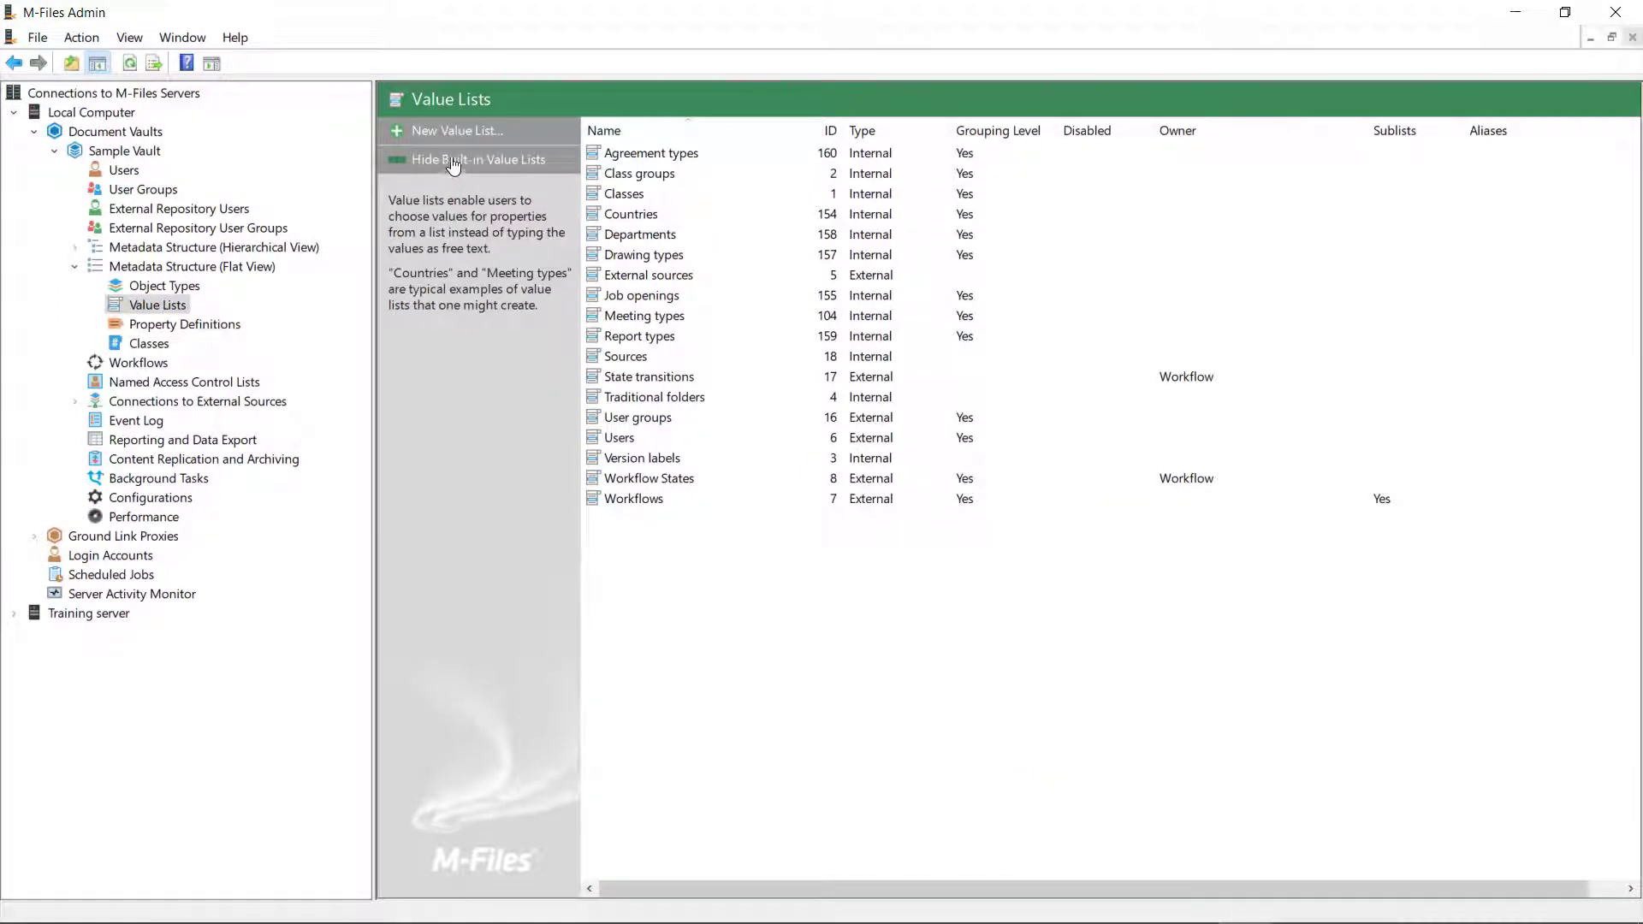
- Create value list Region/Regions allowing users to add values, and accept the auto-created Region property
{"action": "left_click", "coordinate": [485, 137]}
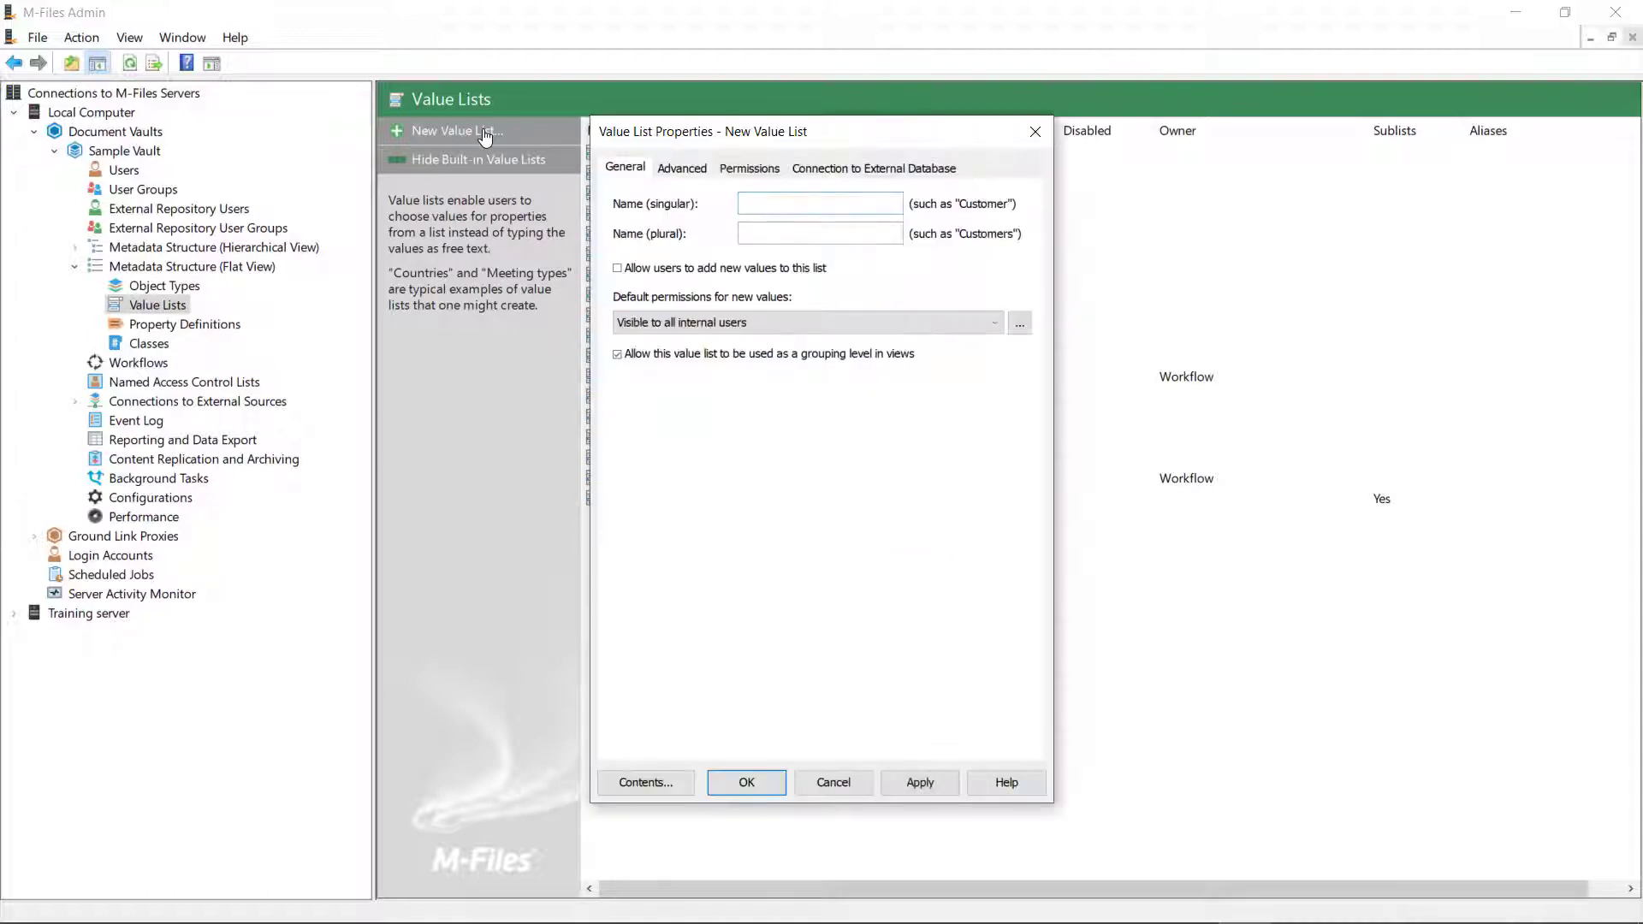
{"action": "type", "text": "Region"}
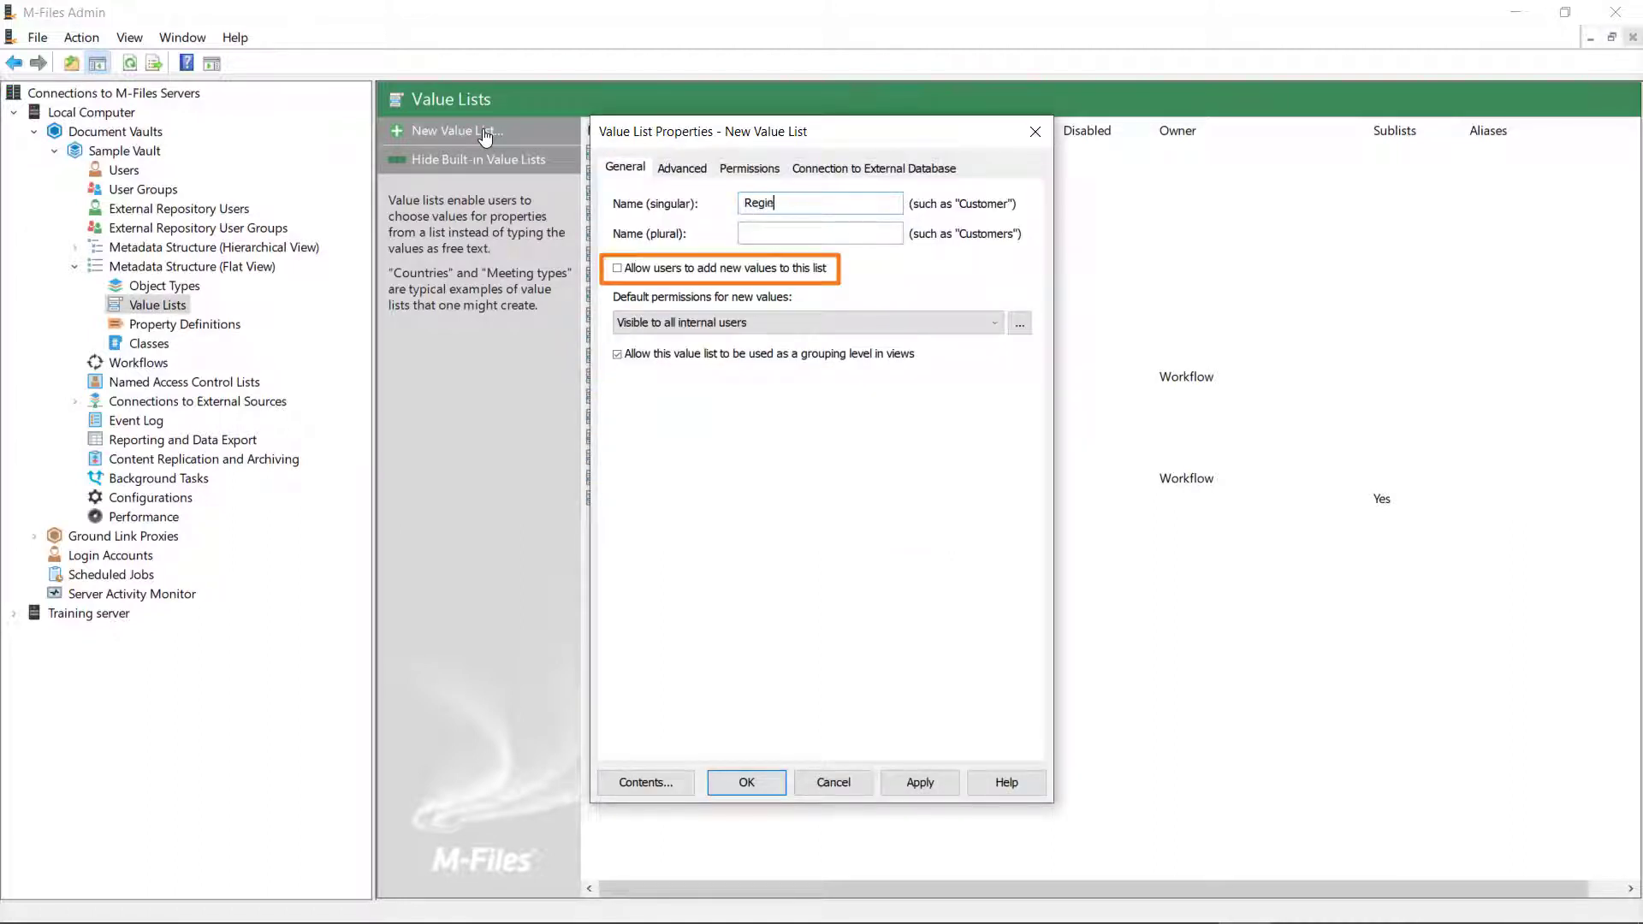
{"action": "key", "text": "Tab"}
{"action": "type", "text": "Regions"}
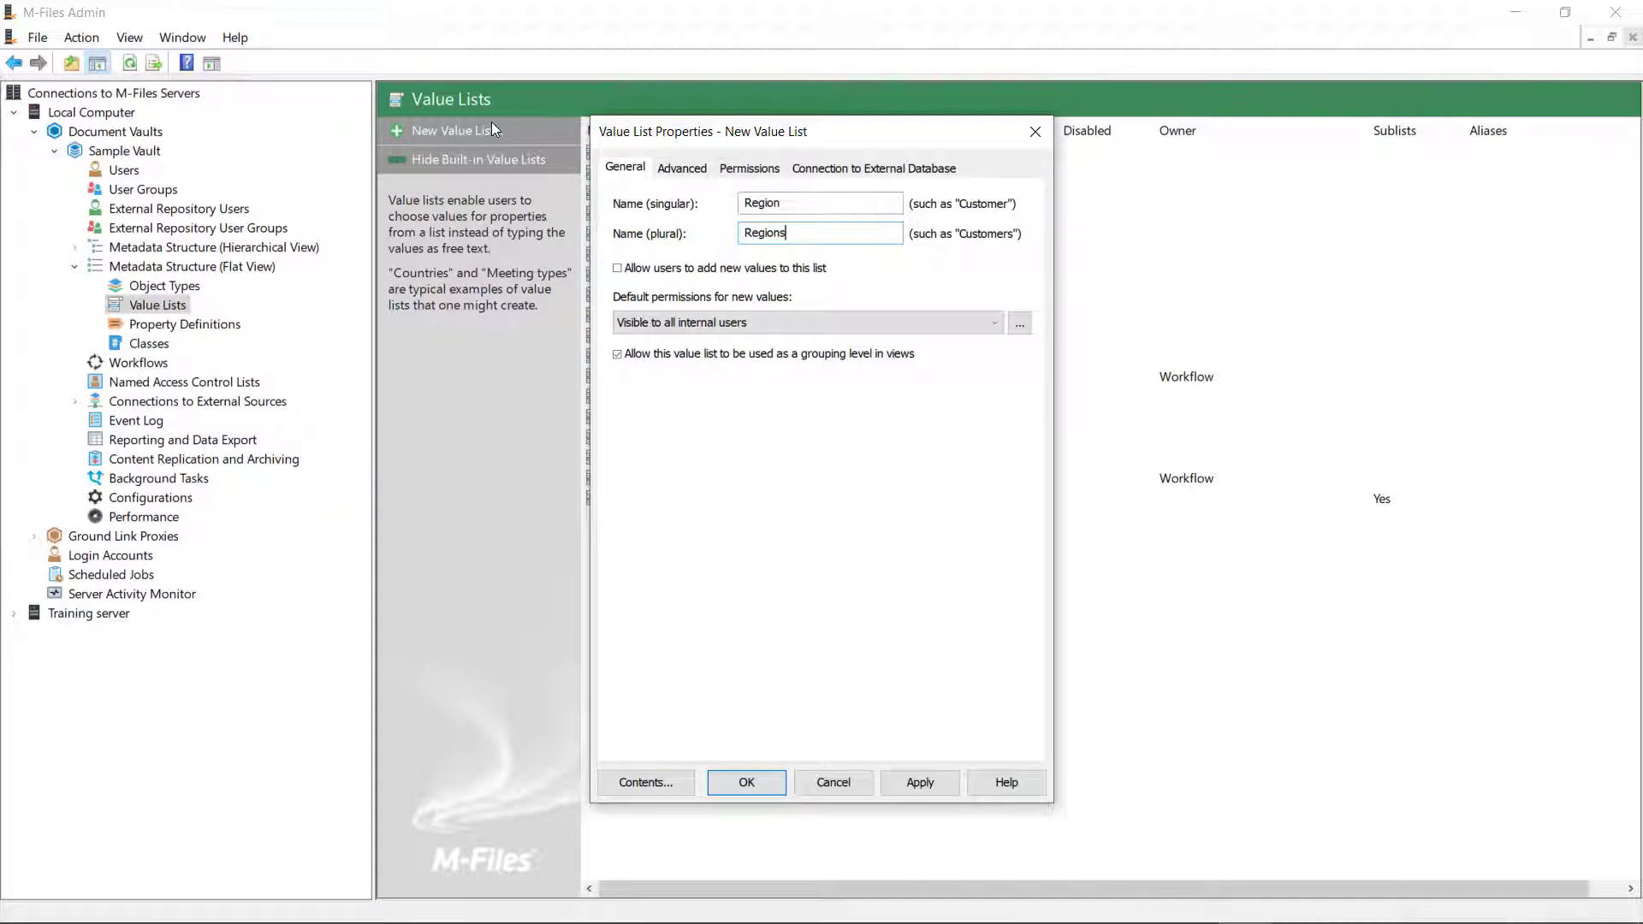
{"action": "left_click", "coordinate": [619, 271]}
{"action": "left_click", "coordinate": [746, 780]}
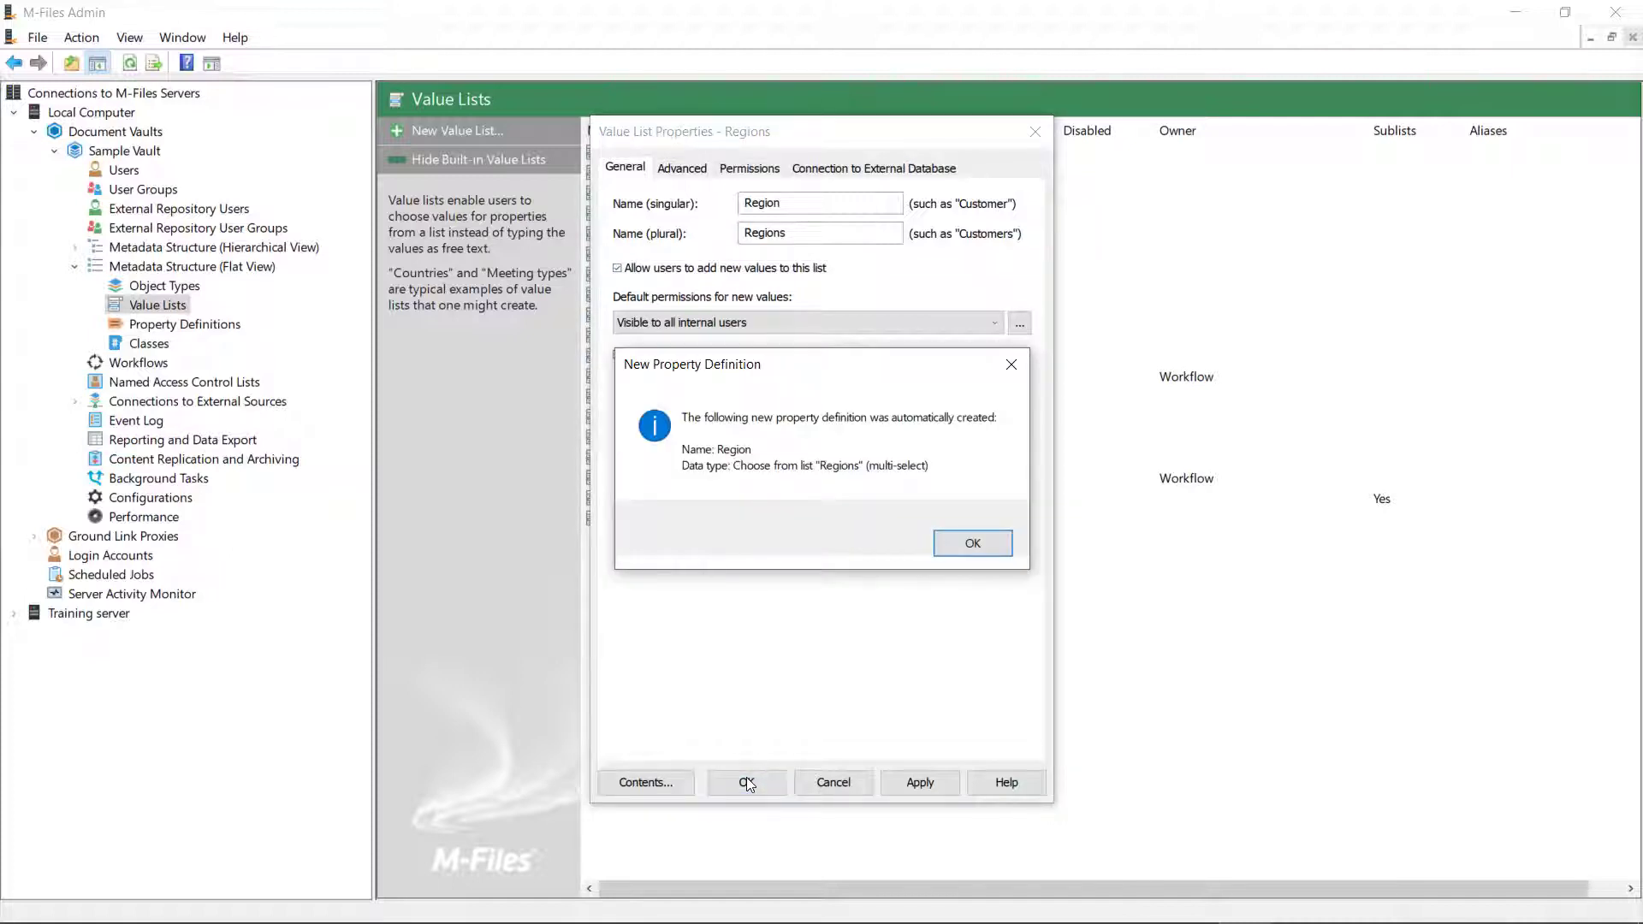
{"action": "left_click", "coordinate": [978, 542]}
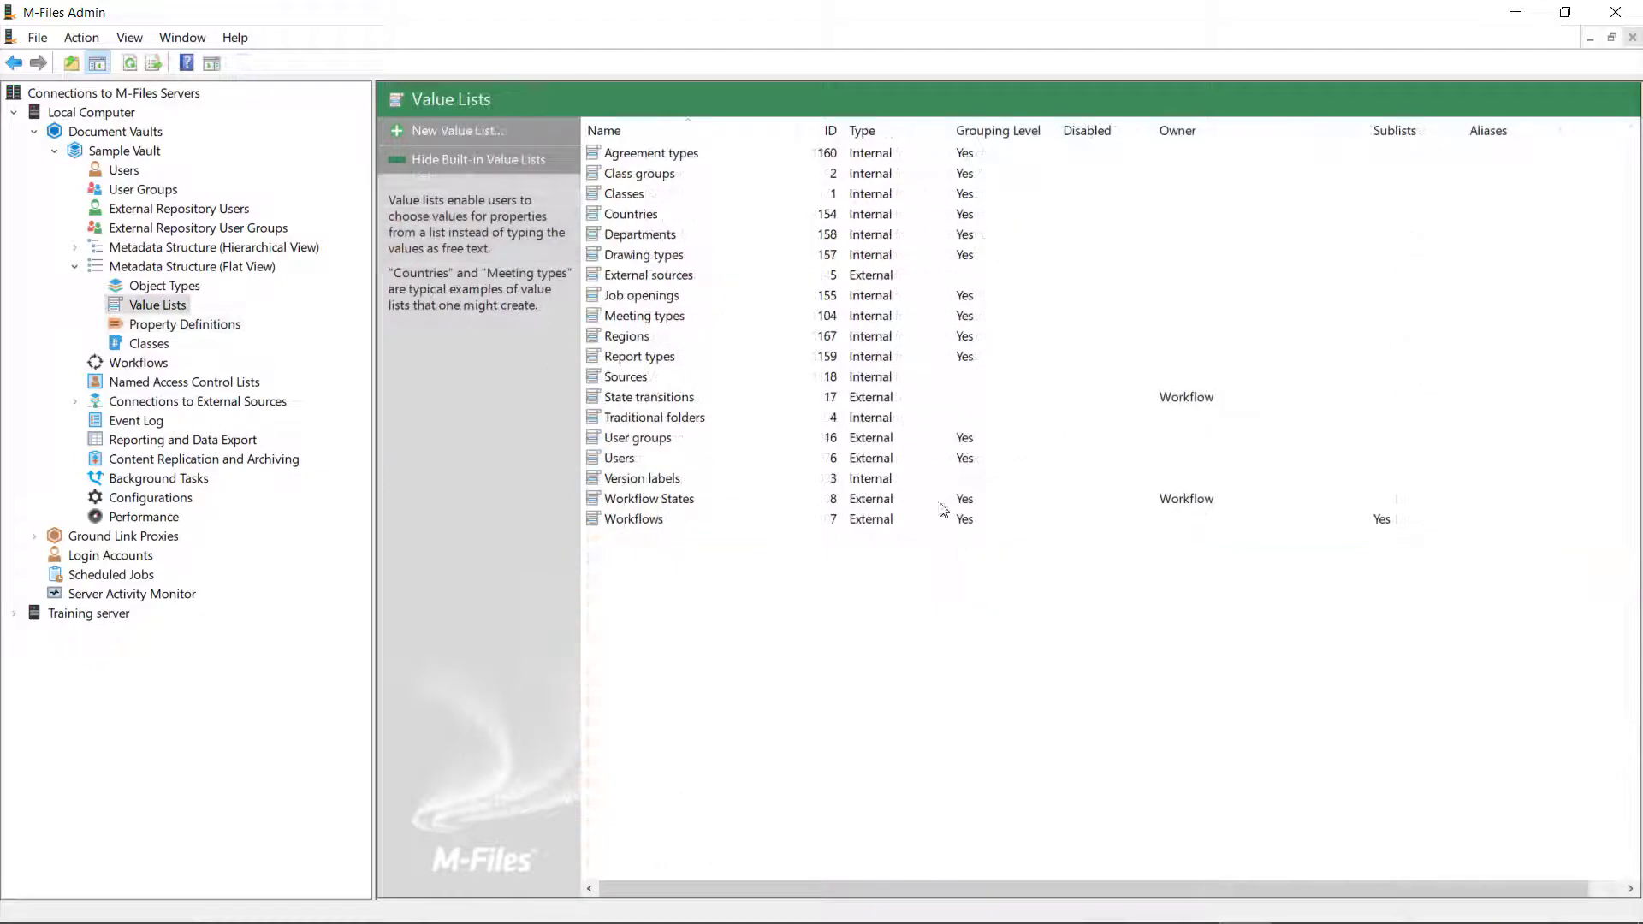
- Add Northeast, Southwest, West and Southeast as values in the Regions list contents
{"action": "left_click", "coordinate": [650, 340]}
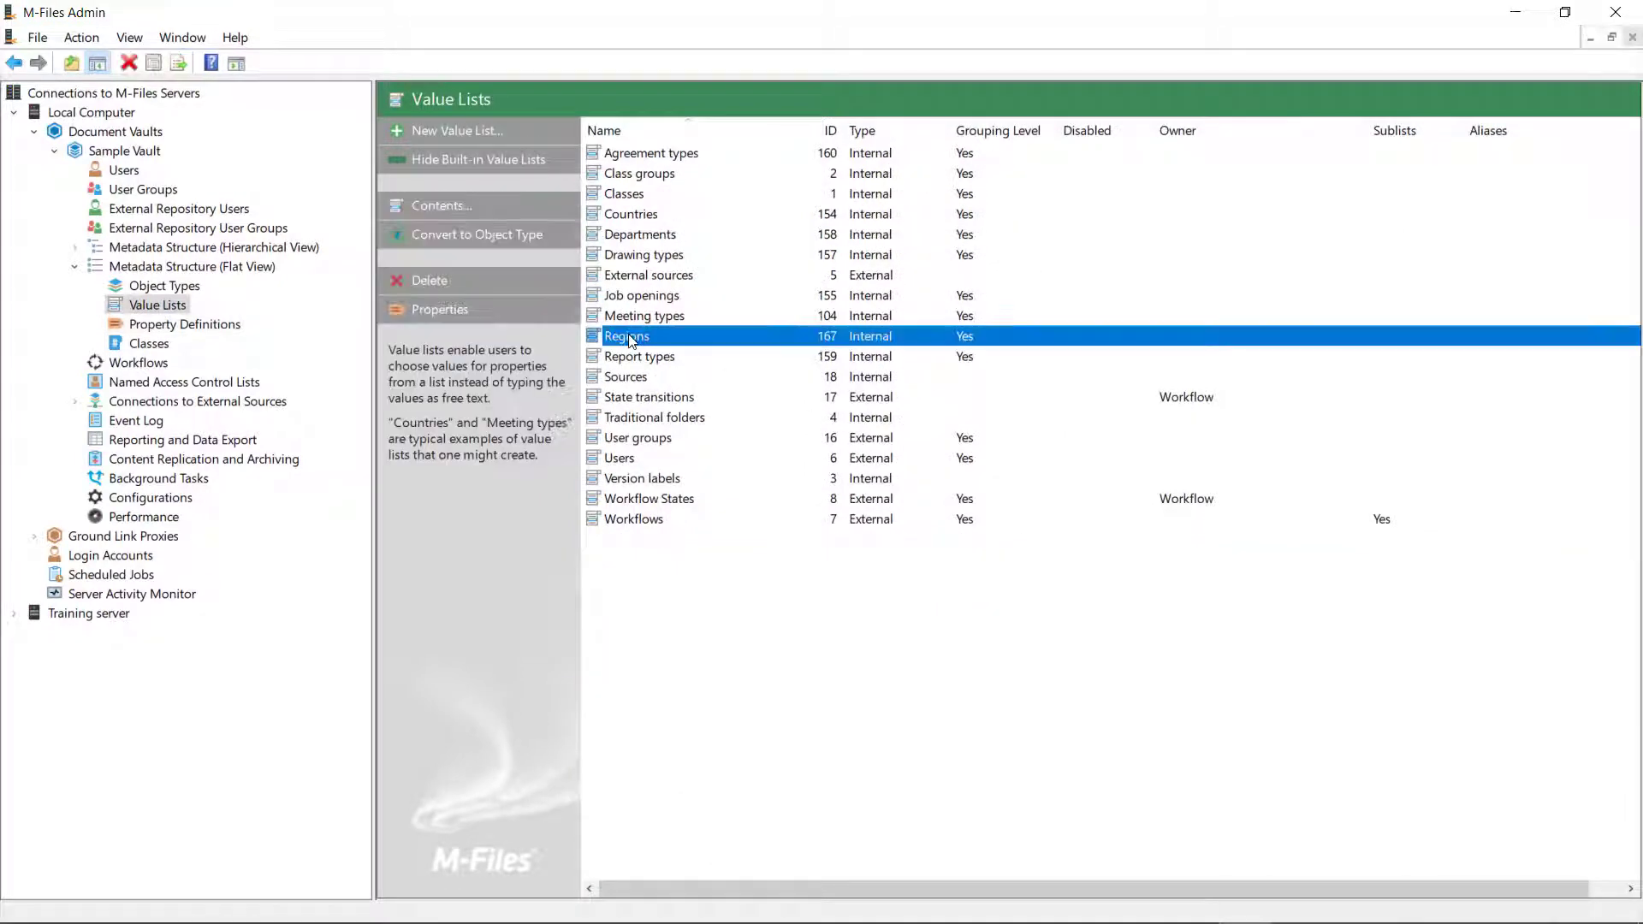
{"action": "left_click", "coordinate": [437, 210]}
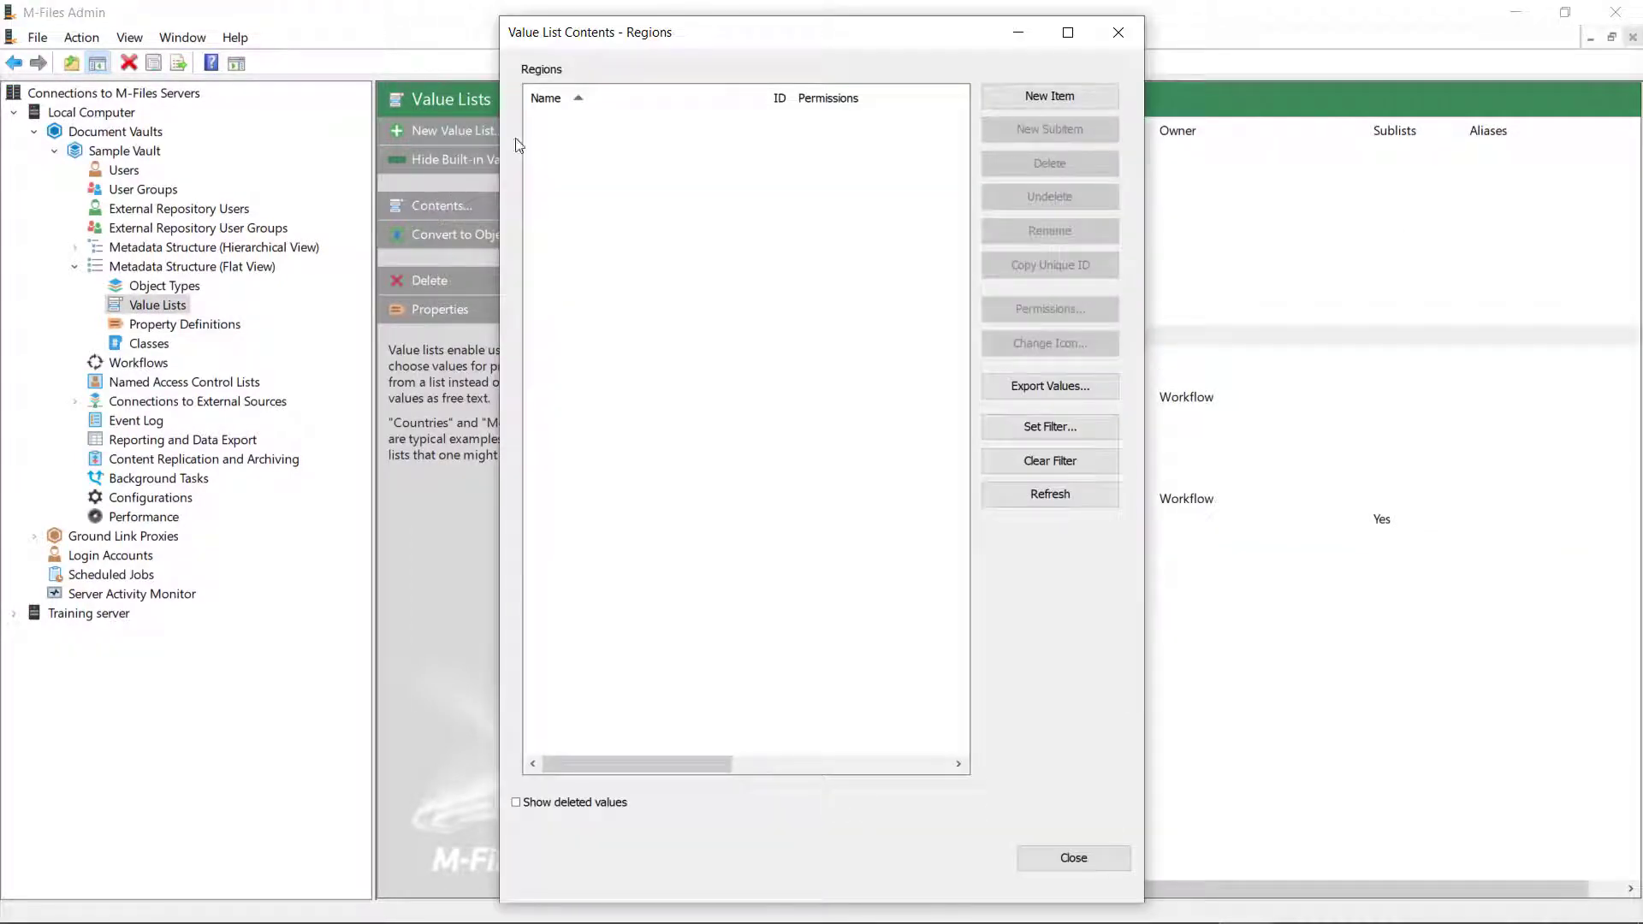
{"action": "left_click", "coordinate": [1069, 100]}
{"action": "type", "text": "Northe"}
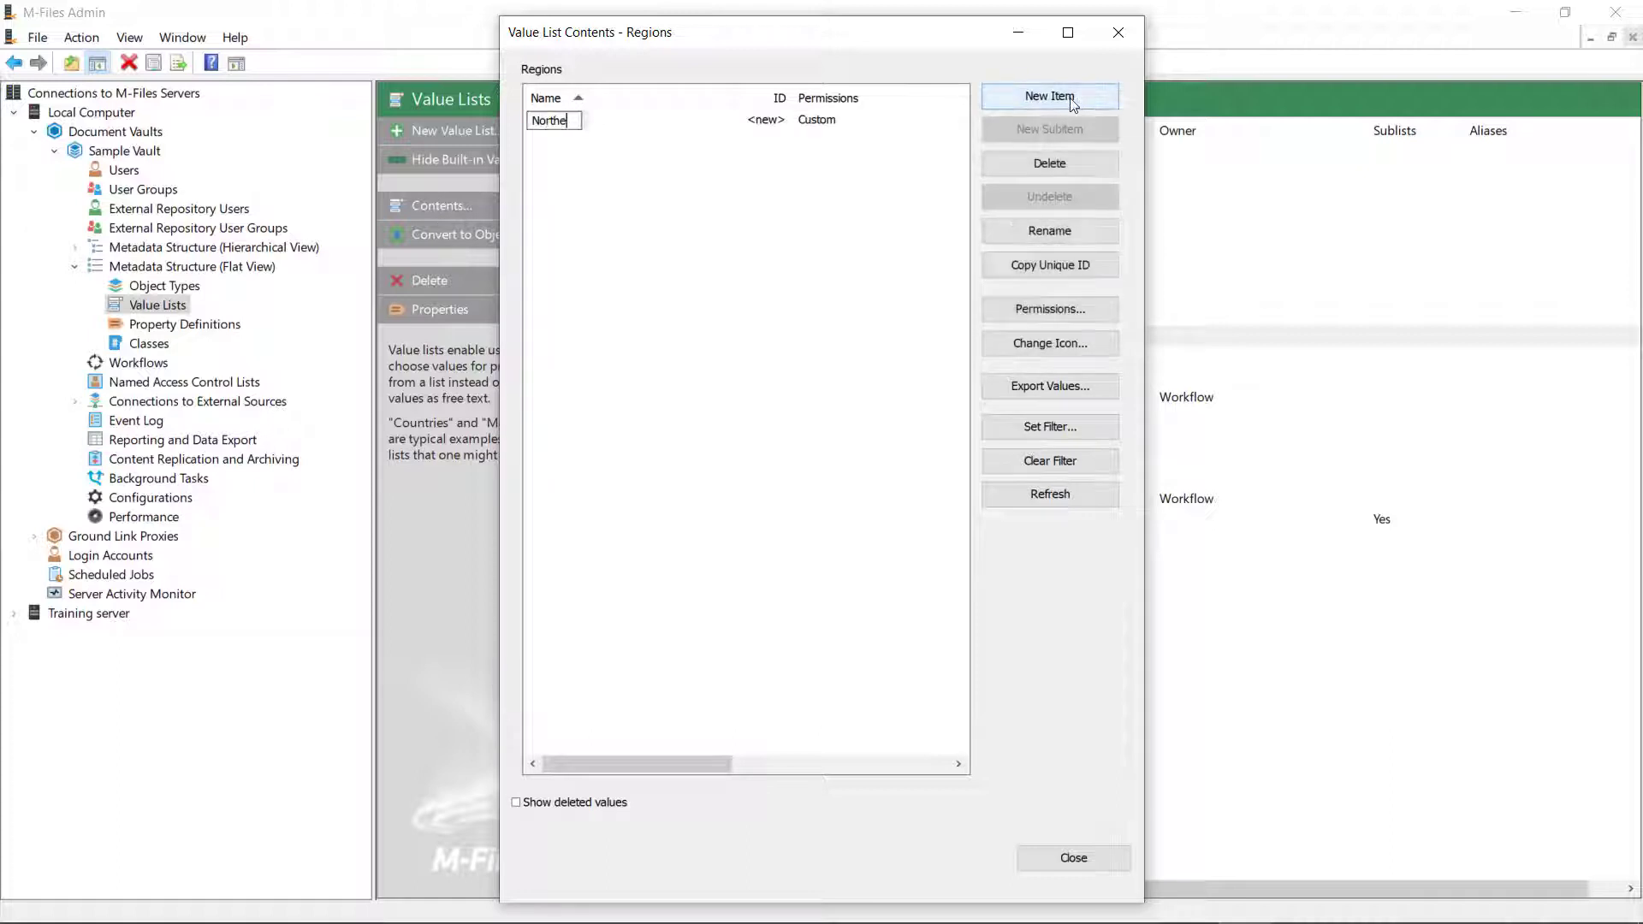
{"action": "type", "text": "ast"}
{"action": "left_click", "coordinate": [1071, 100]}
{"action": "type", "text": "Southwest"}
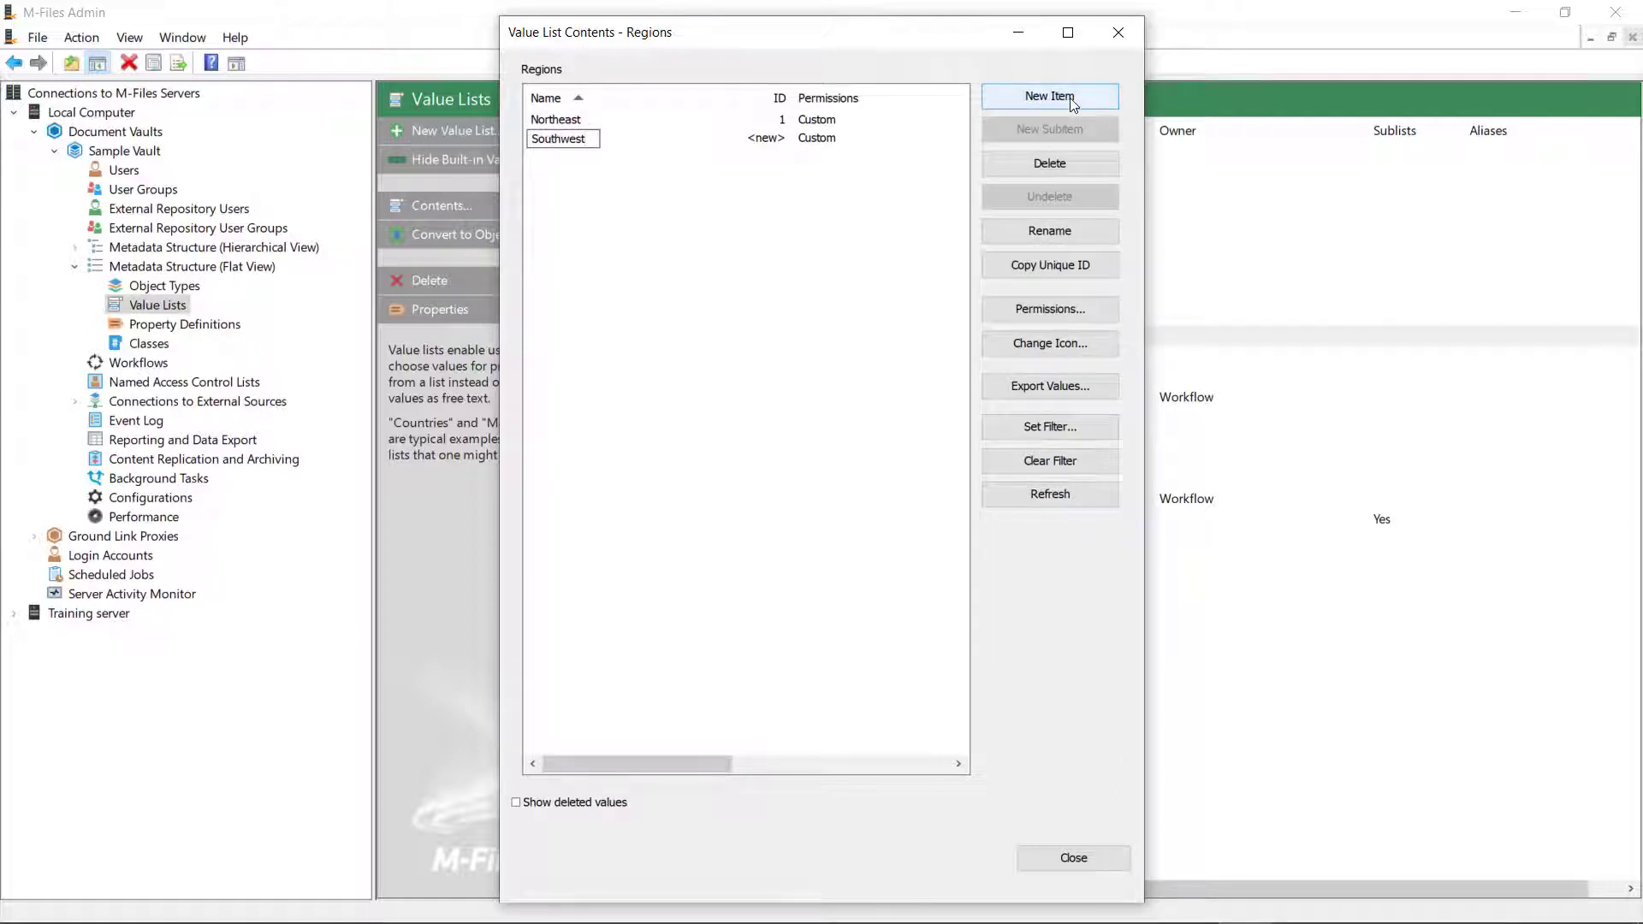
{"action": "left_click", "coordinate": [1070, 101]}
{"action": "type", "text": "West"}
{"action": "left_click", "coordinate": [1070, 100]}
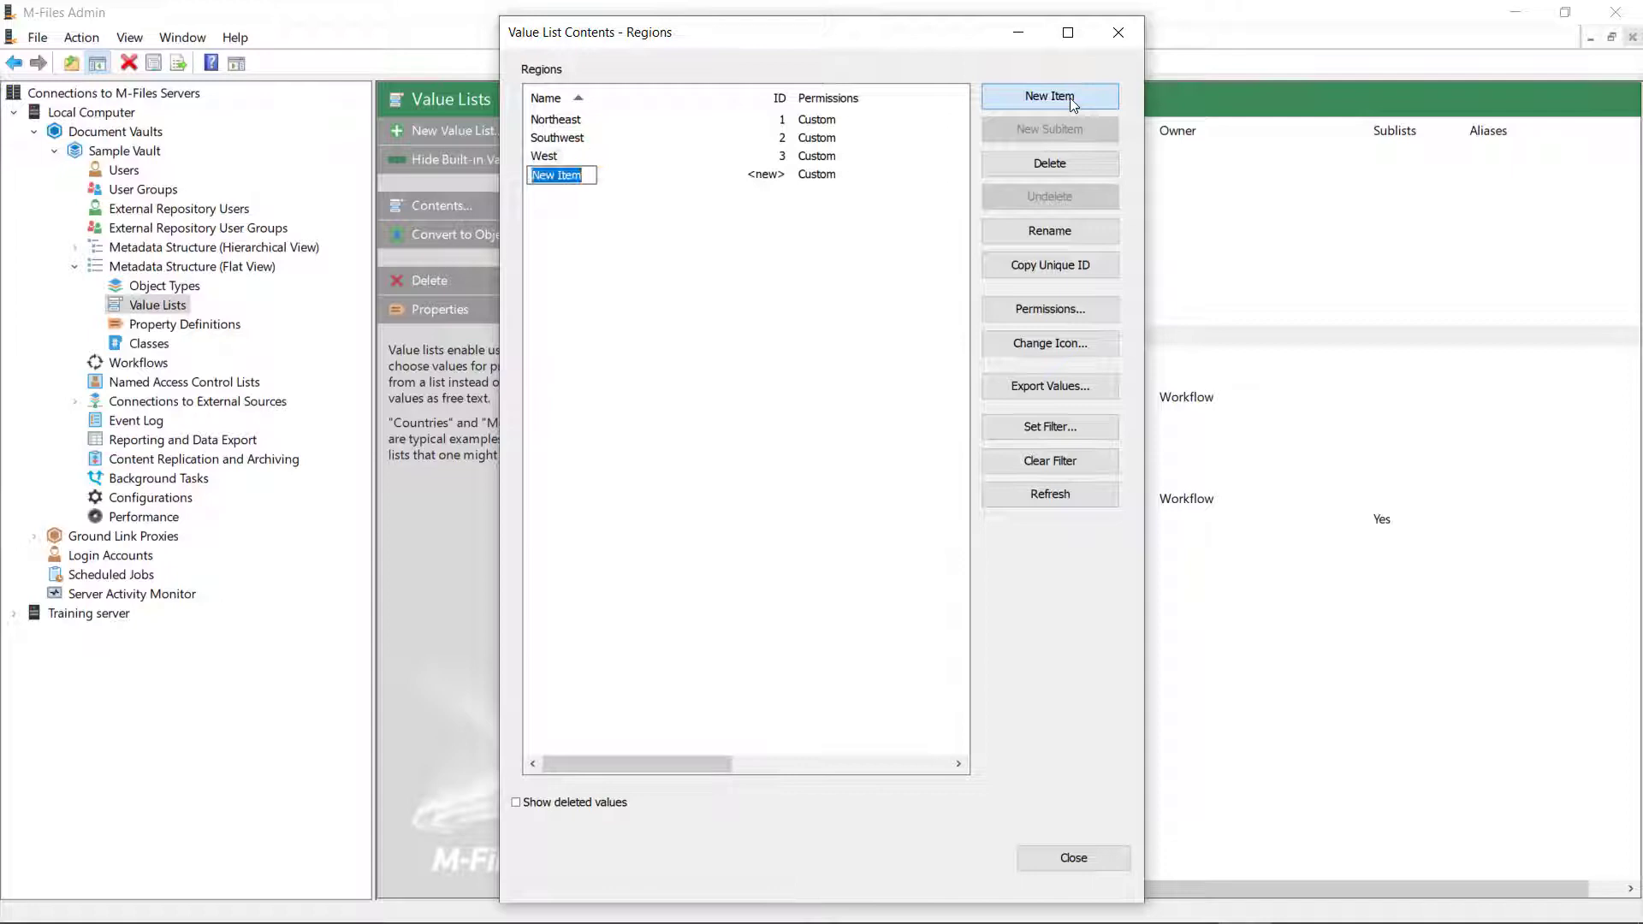
{"action": "type", "text": "Southeast"}
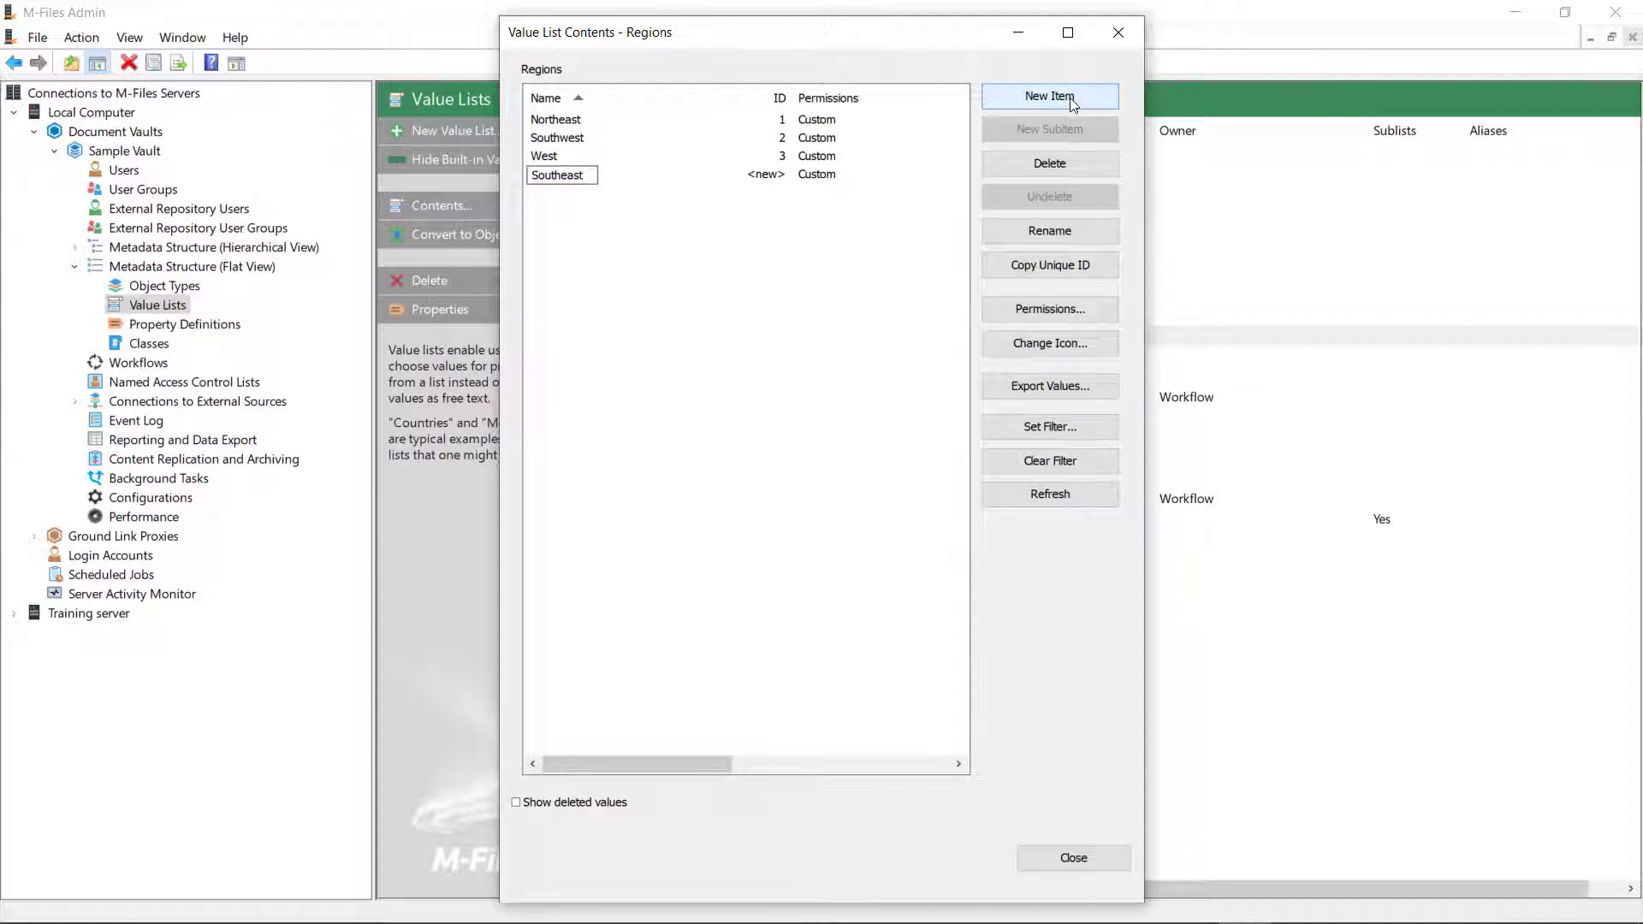
{"action": "left_click", "coordinate": [1071, 100]}
- Enter Midwest as the fifth region, then add Region to the document and view its values
{"action": "type", "text": "Midw"}
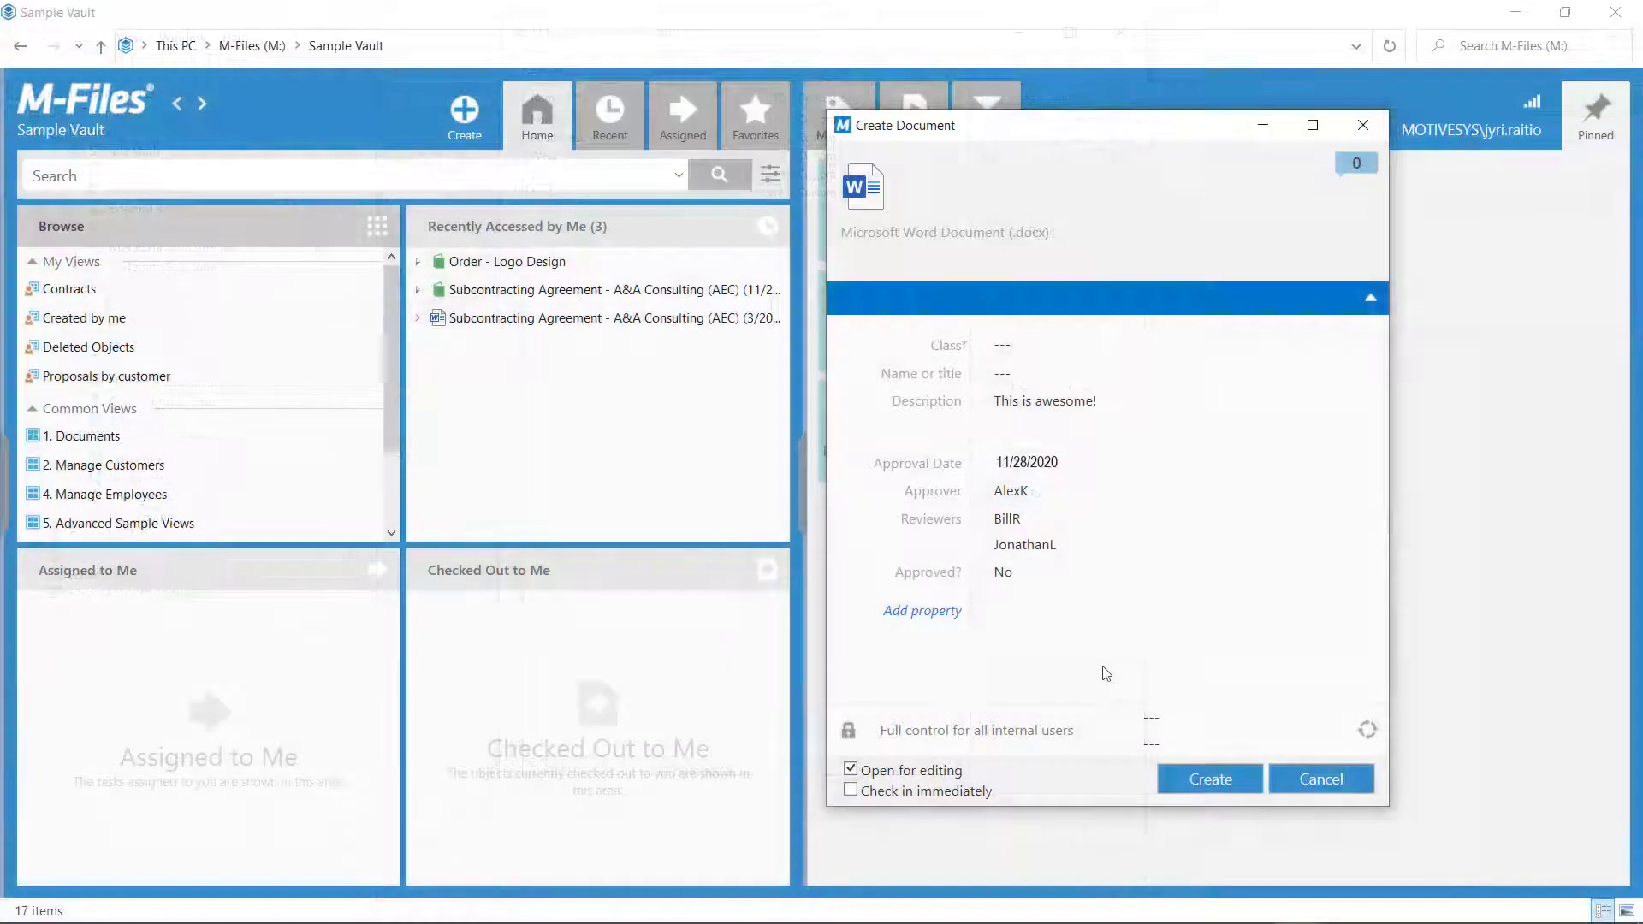
{"action": "left_click", "coordinate": [935, 612]}
{"action": "type", "text": "regio"}
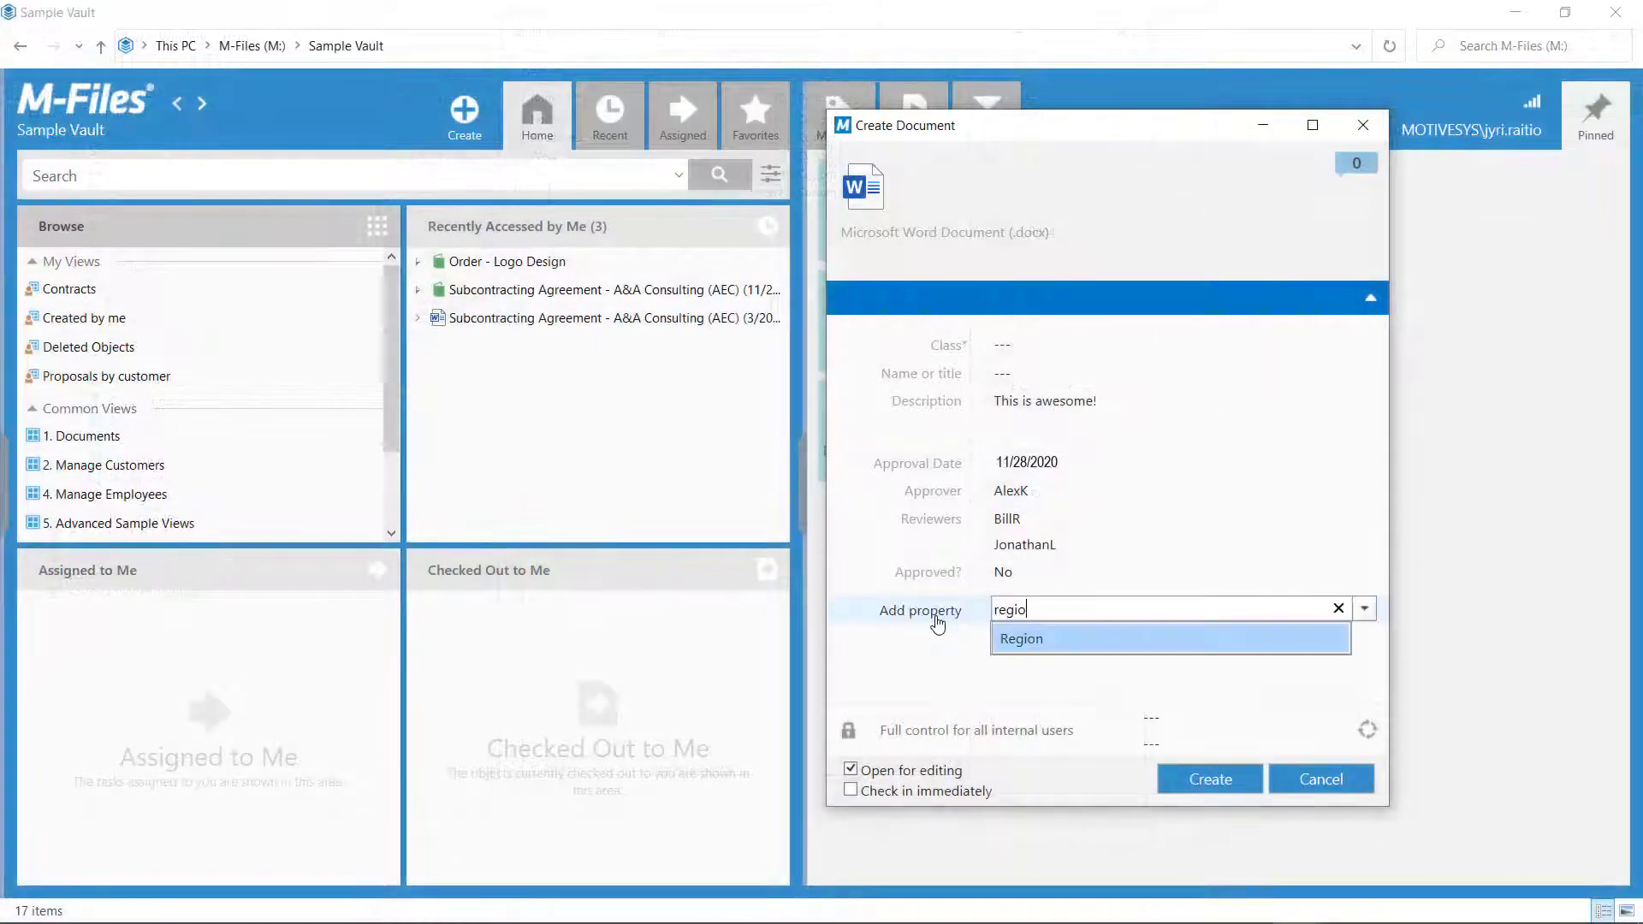
{"action": "left_click", "coordinate": [1187, 642]}
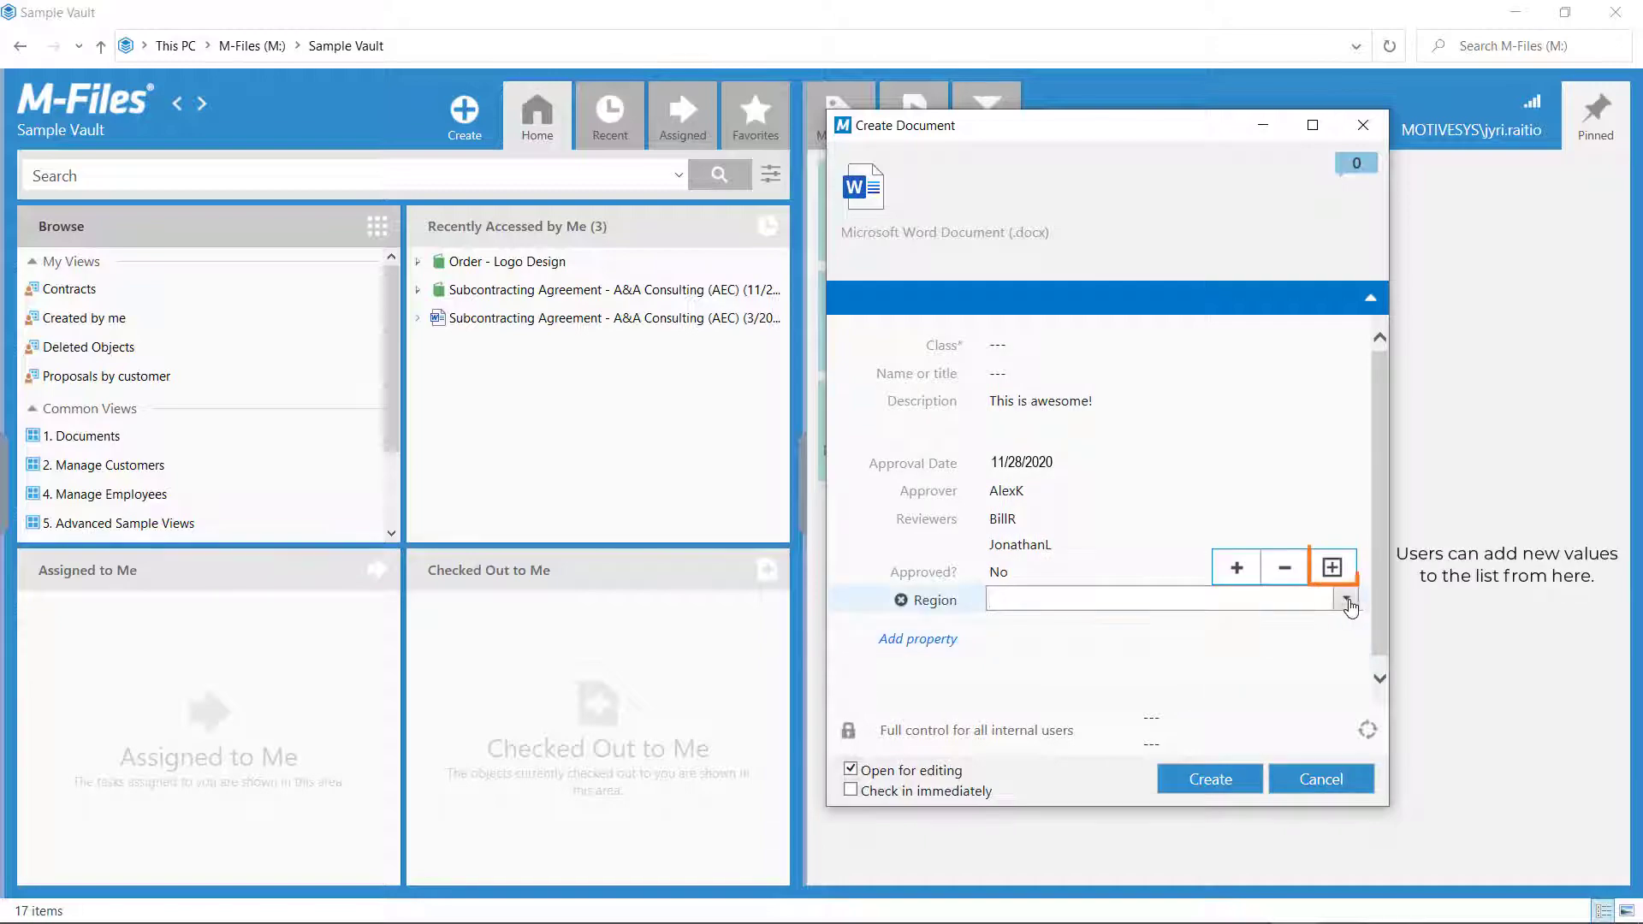
{"action": "left_click", "coordinate": [1347, 601]}
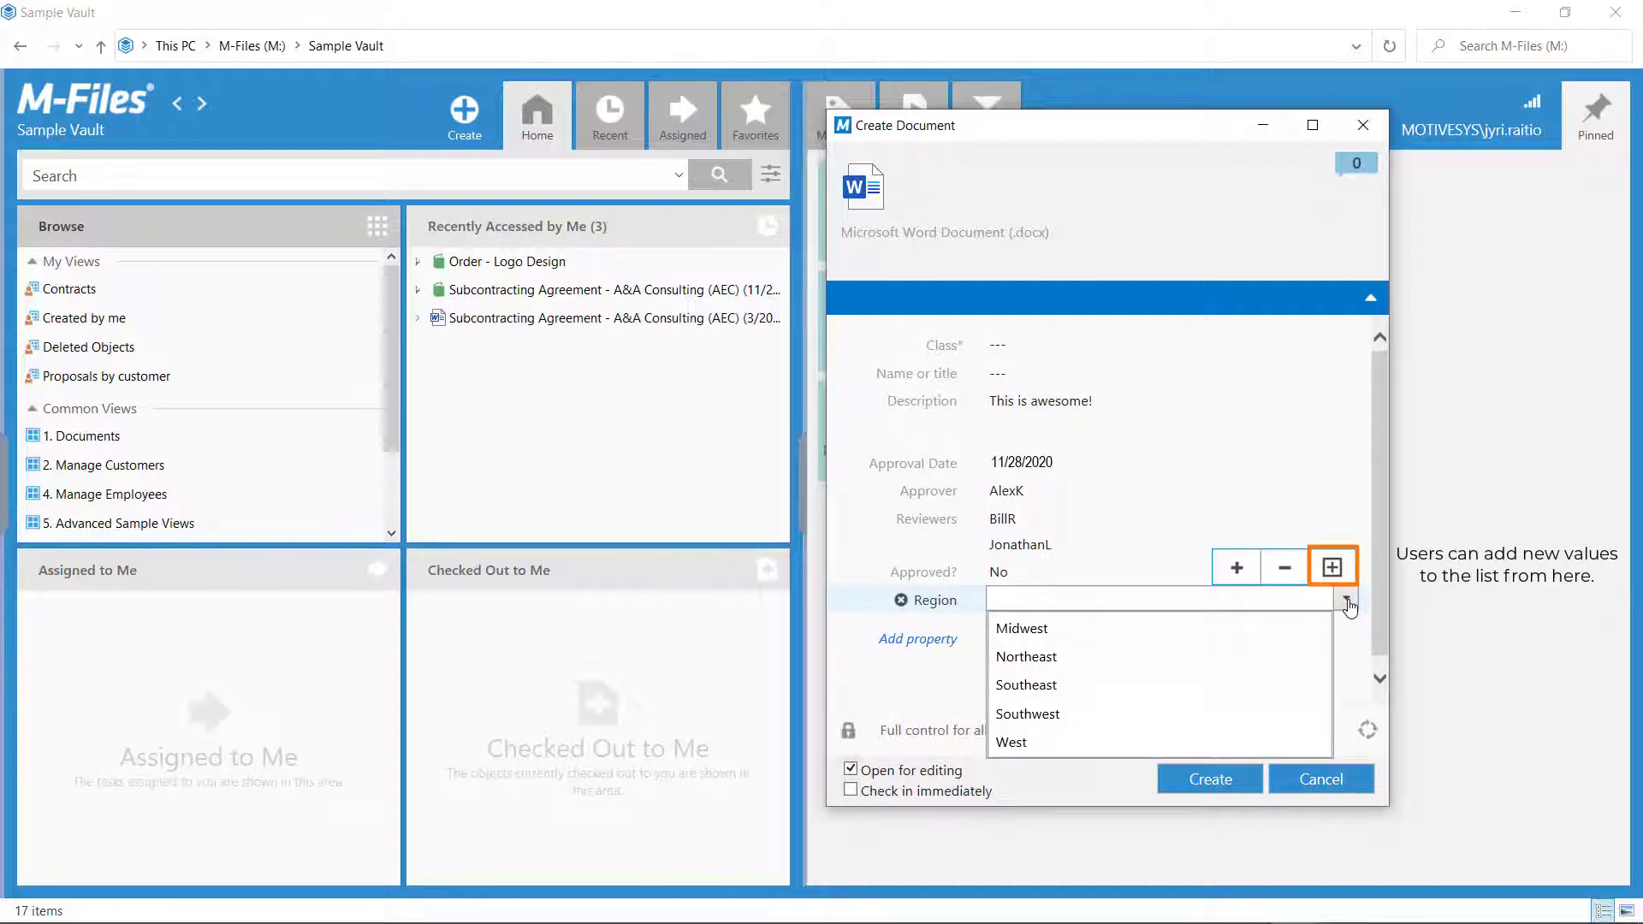